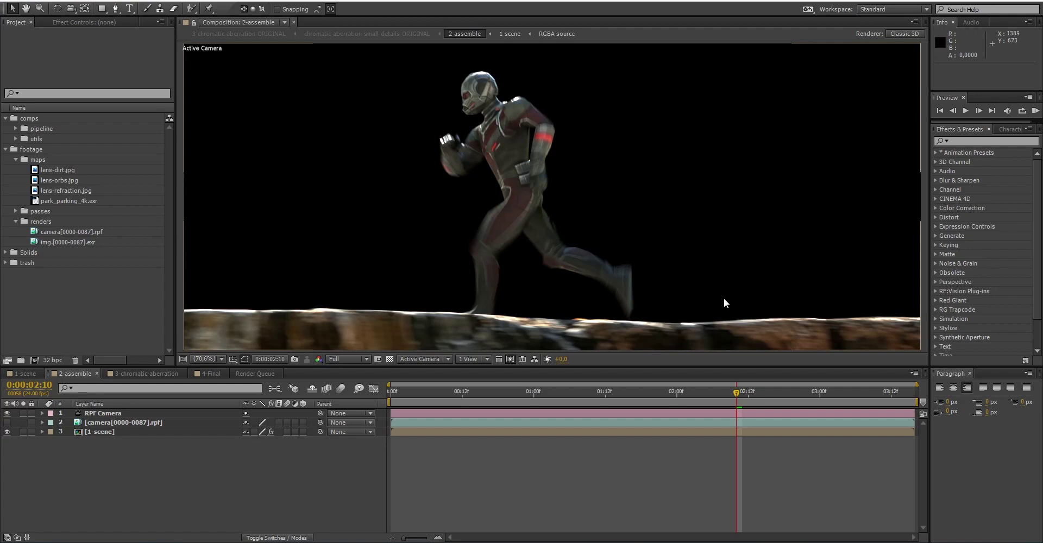
Step: Drag park_parking_4k.exr into 2-assemble as layer 4 and solo it
click(74, 202)
drag(70, 200, 28, 441)
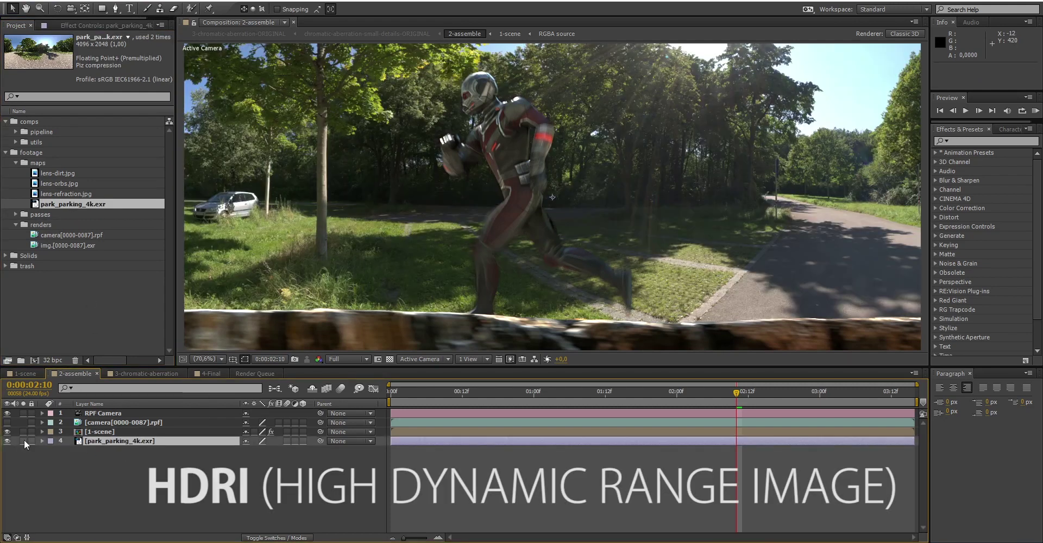
click(23, 441)
Step: Scale the park_parking_4k.exr layer to 50%
key(s)
click(279, 449)
text(50)
key(Return)
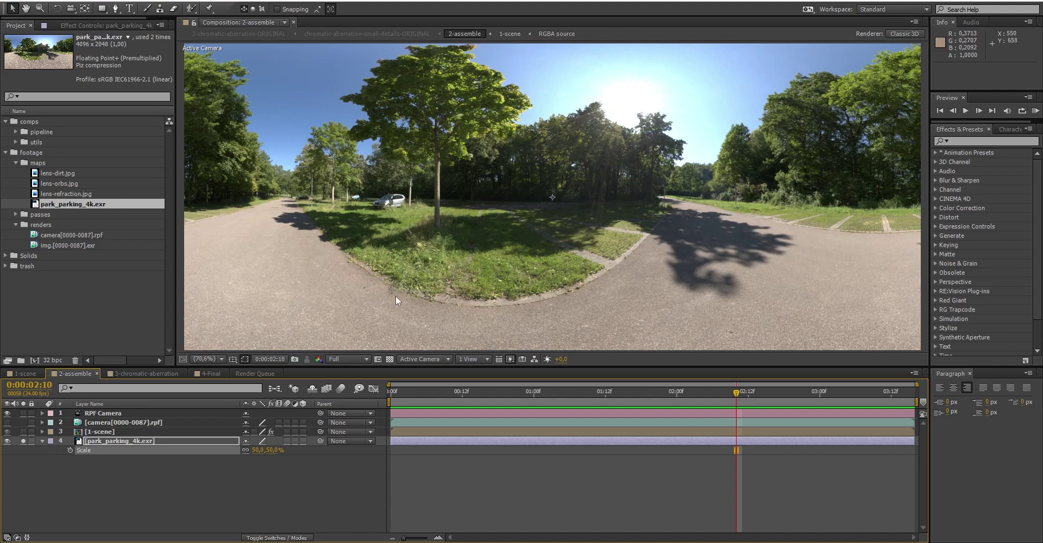
click(201, 440)
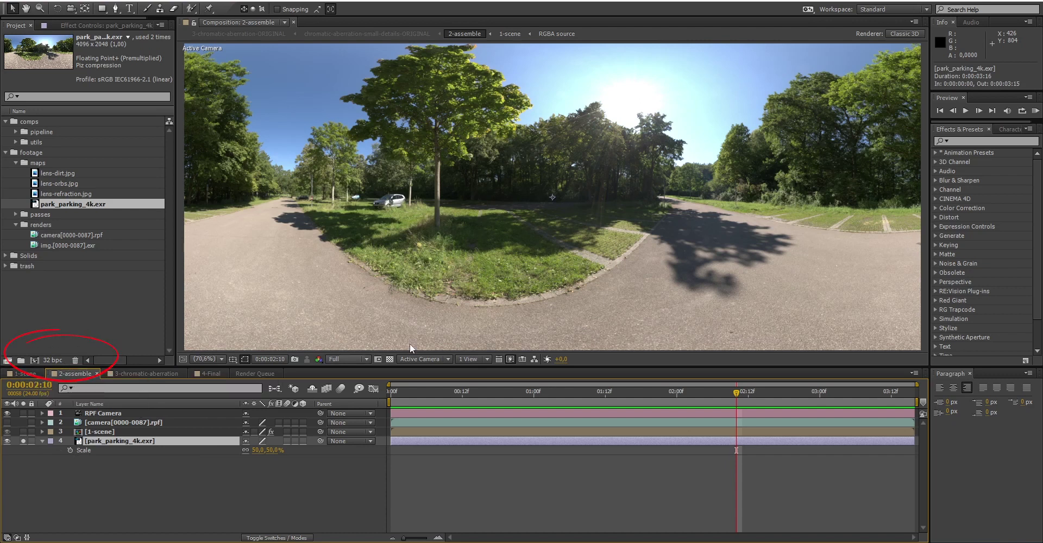
click(1002, 140)
text(expo)
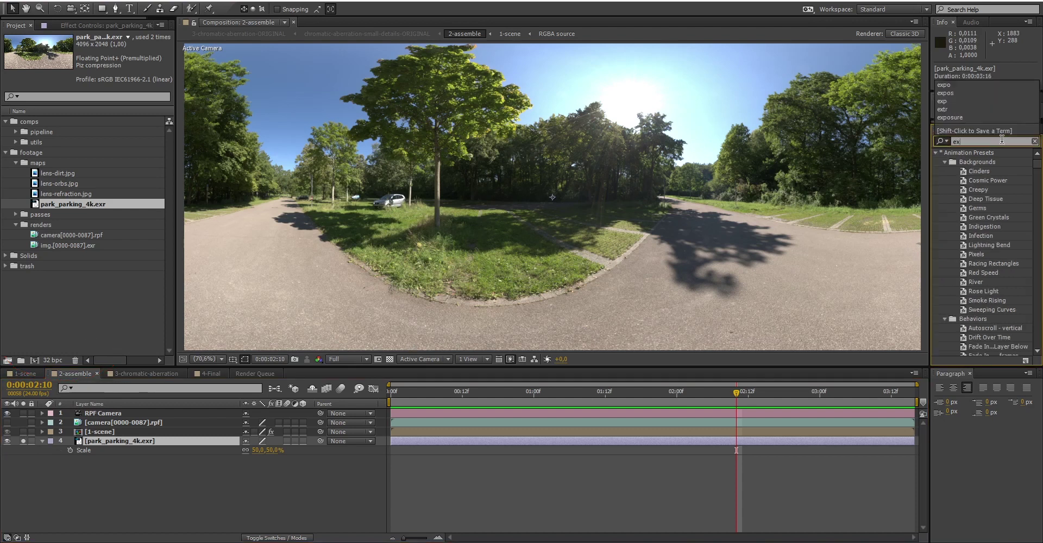
double_click(969, 254)
drag(103, 73, 15, 78)
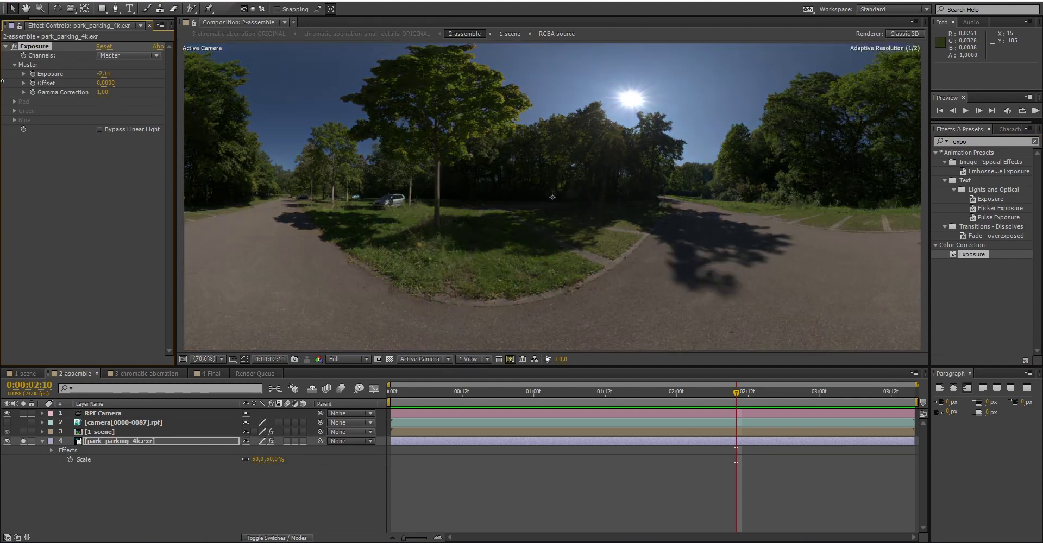
key(ctrl+0)
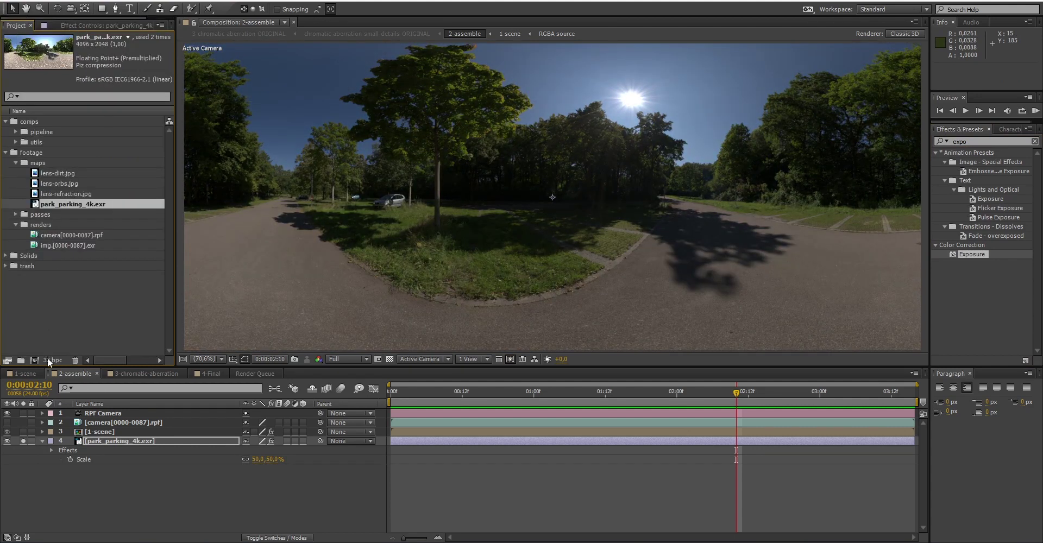
alt+click(52, 360)
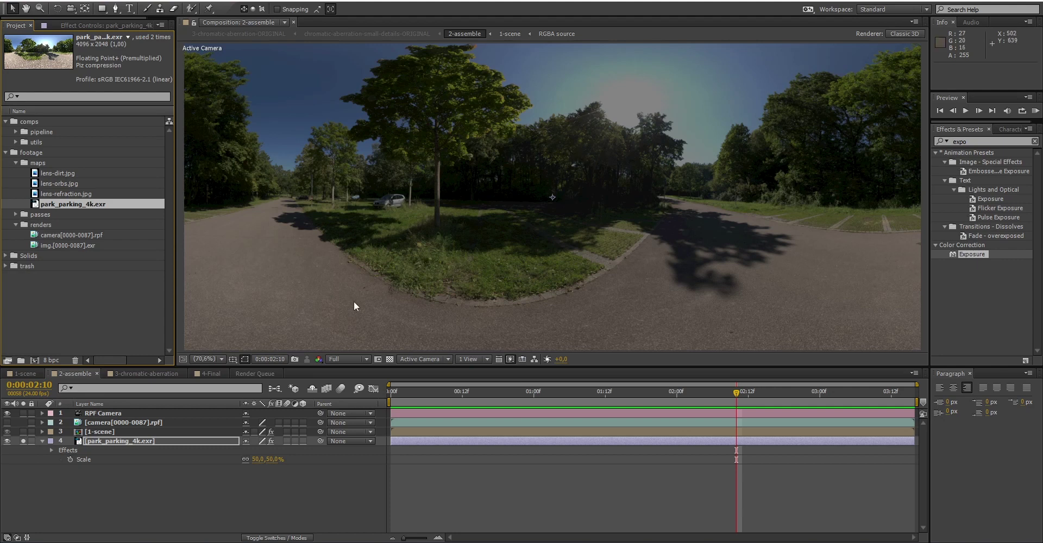
alt+click(46, 359)
alt+click(46, 360)
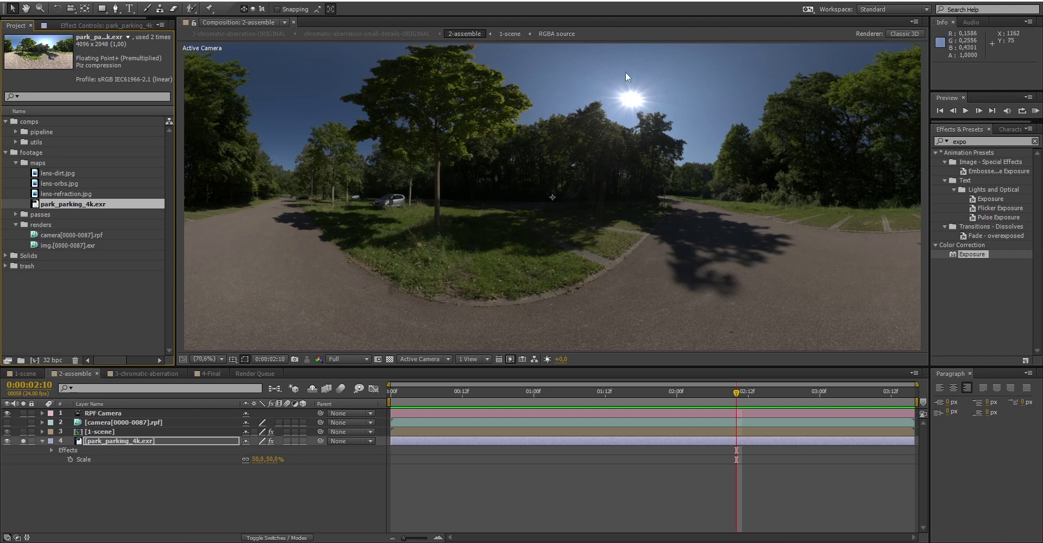
click(105, 25)
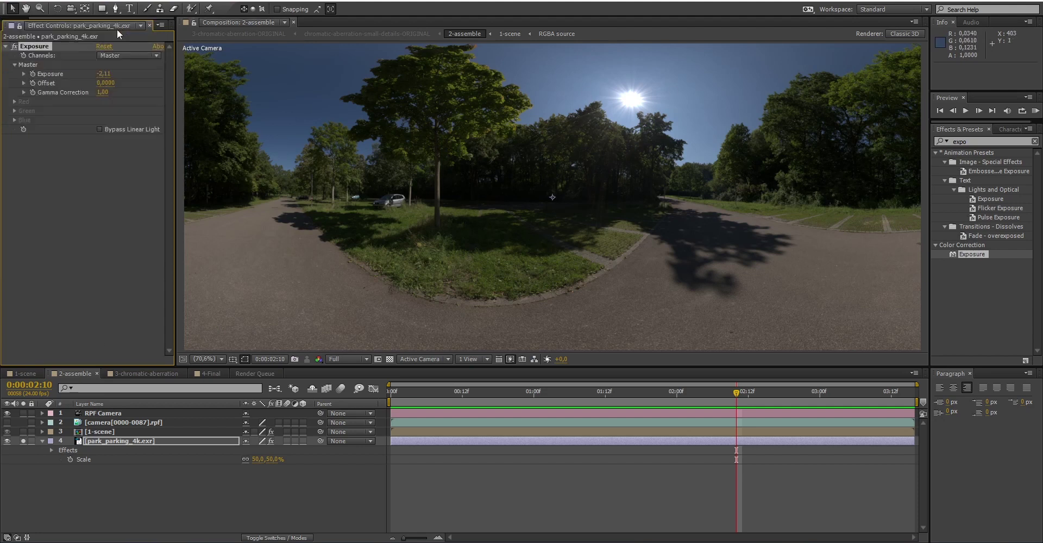
Step: Remove the test Exposure effect and unsolo the park layer so the runner reappears
key(Delete)
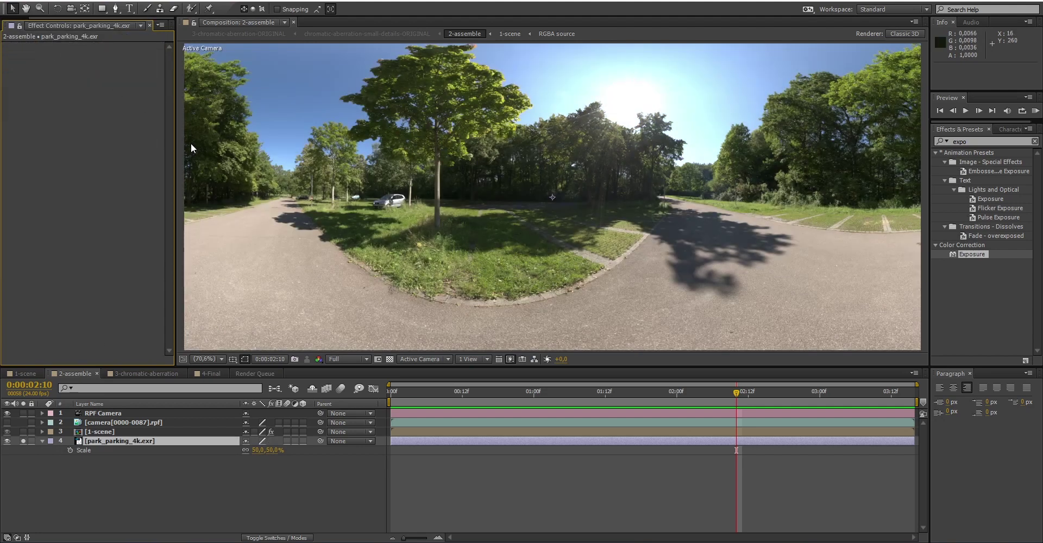
click(138, 441)
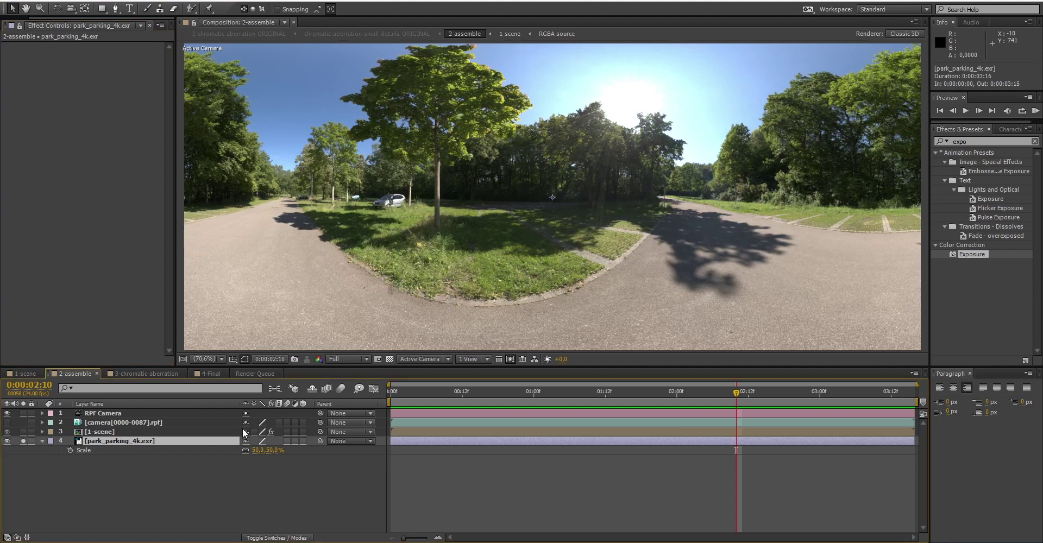
click(108, 412)
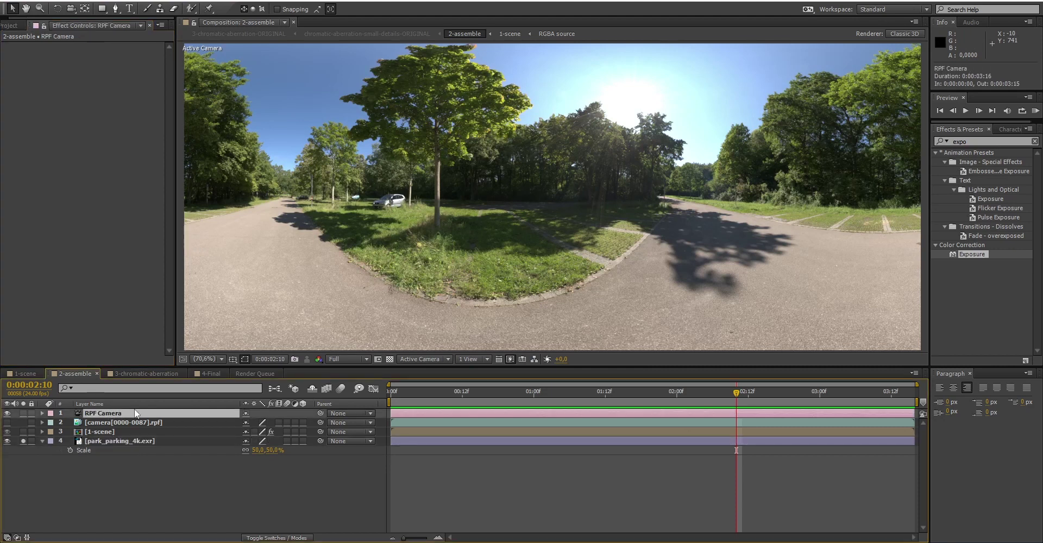
click(135, 439)
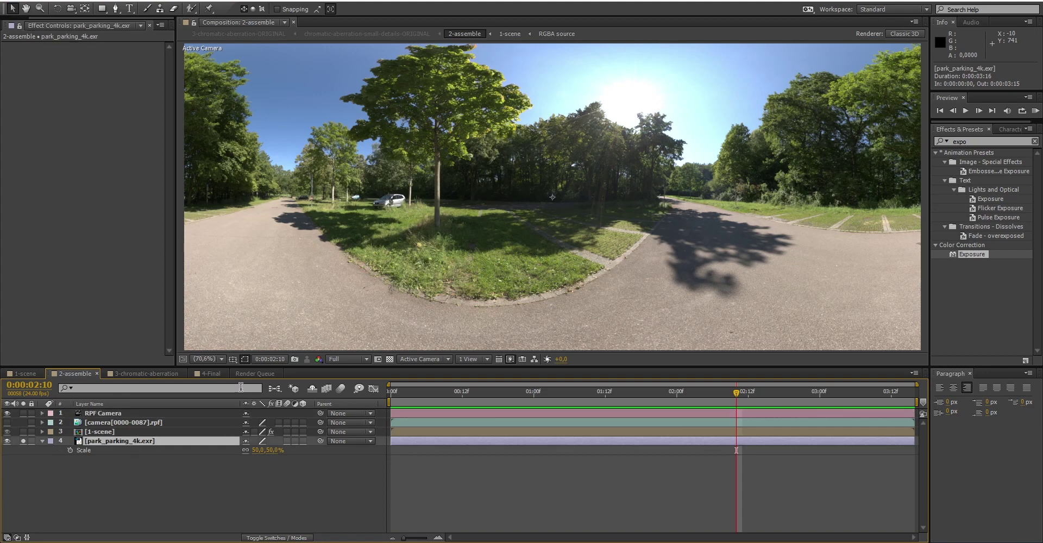
click(24, 442)
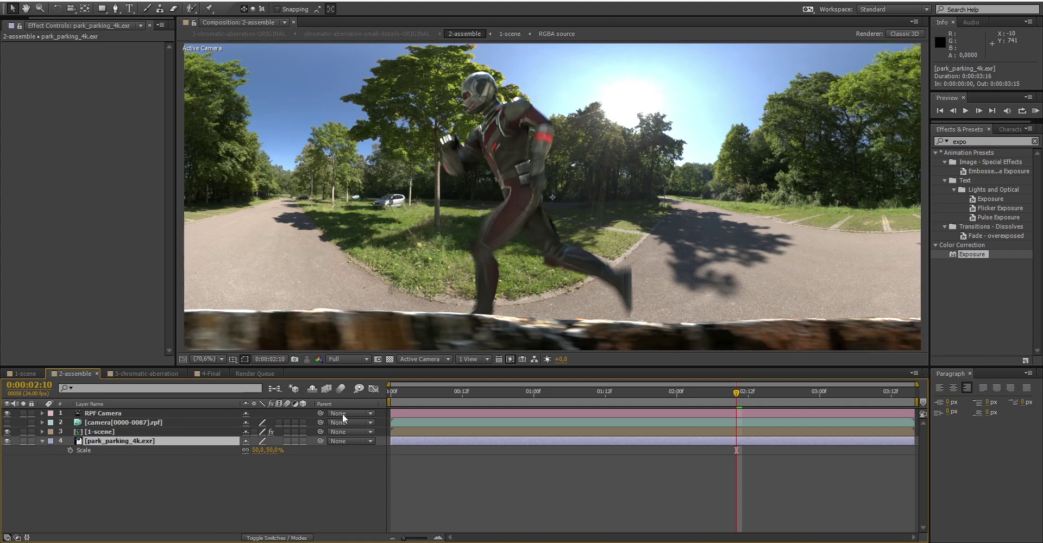
Step: Apply CC Environment to the park layer with Horizontal Pan -3,0 to show forest
click(979, 140)
text(cc en)
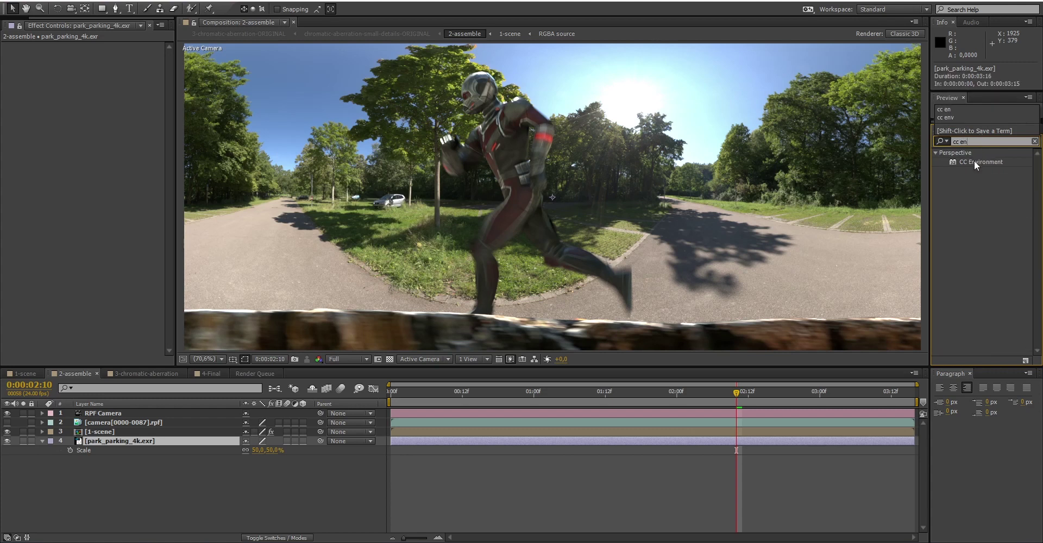
double_click(973, 161)
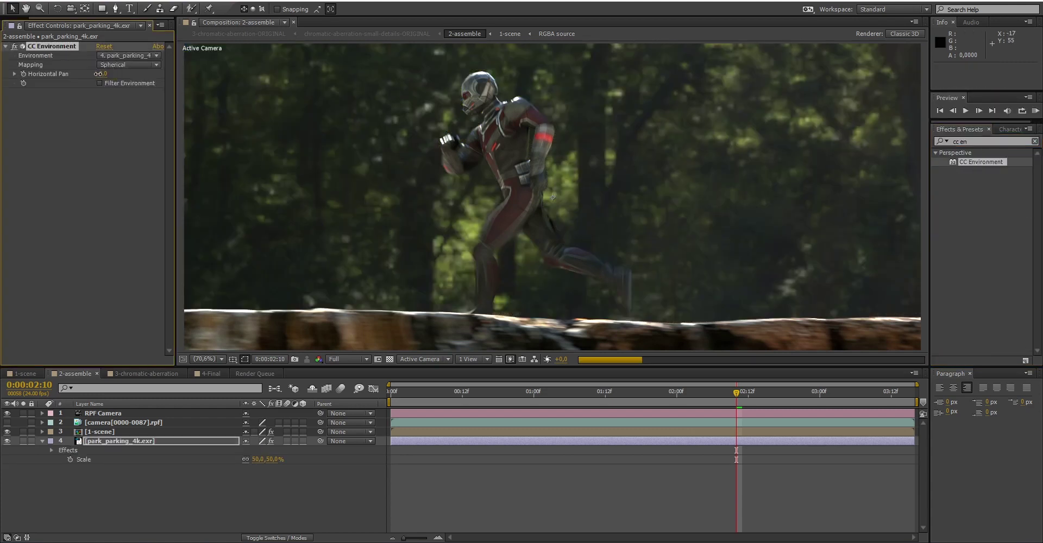
text(10)
key(Return)
drag(100, 76, 92, 75)
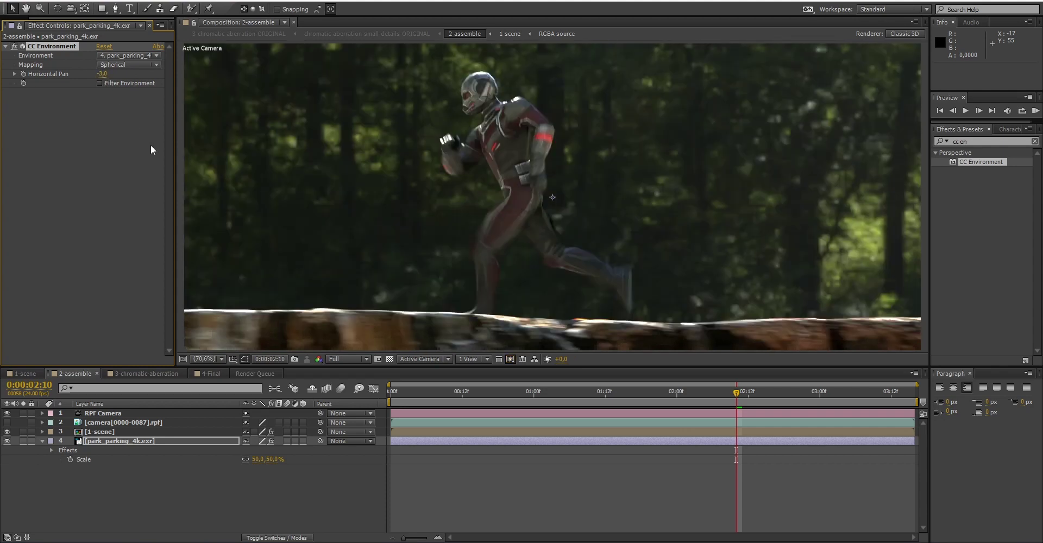
Step: Pre-compose the park layer as 'background' and open the precomp
right_click(164, 441)
click(231, 343)
text(background)
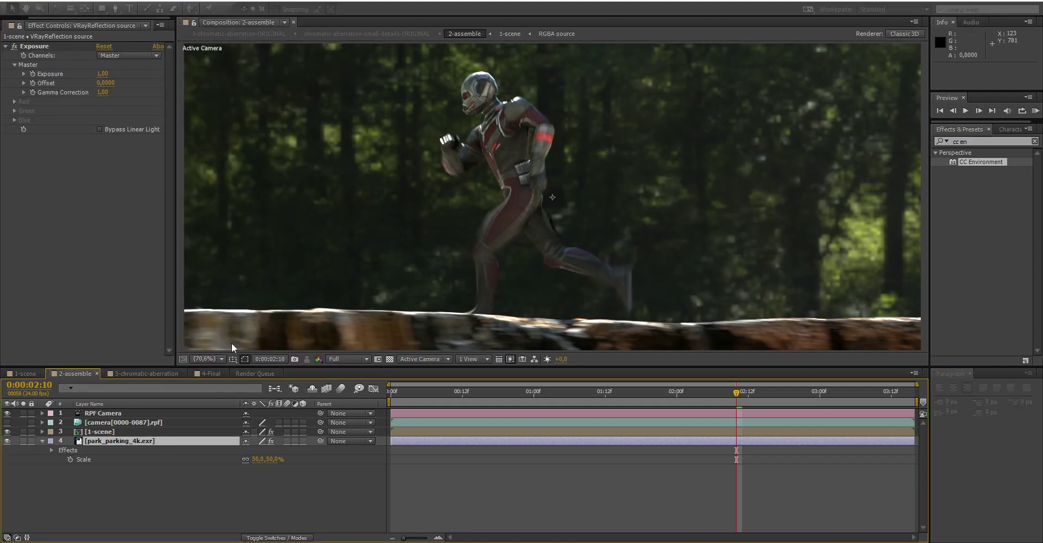
key(Return)
double_click(181, 440)
click(575, 277)
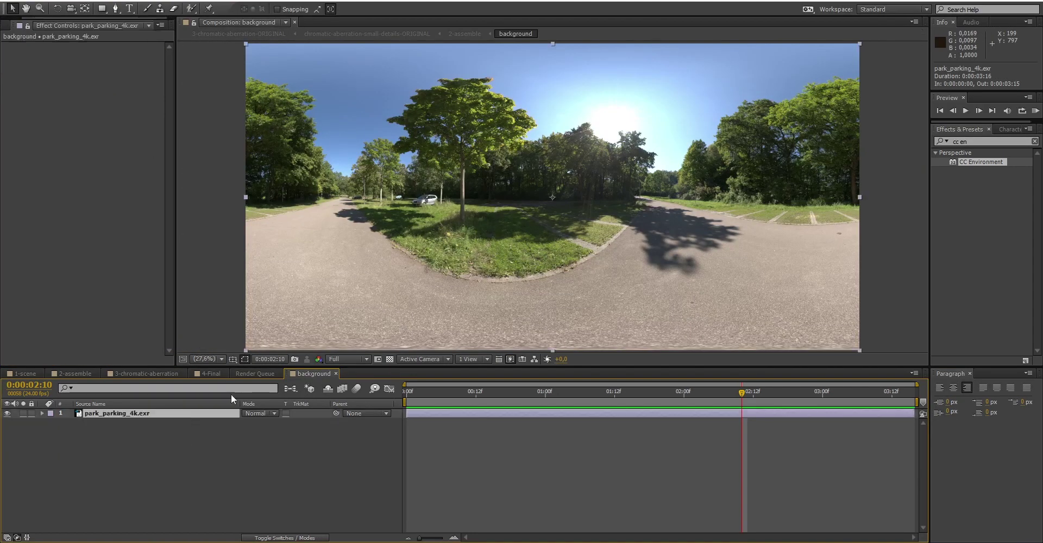
Step: Add Camera Lens Blur with Decagon iris, radius 10 and Repeat Edge Pixels on
click(972, 140)
key(ctrl+a)
text(camera)
double_click(983, 199)
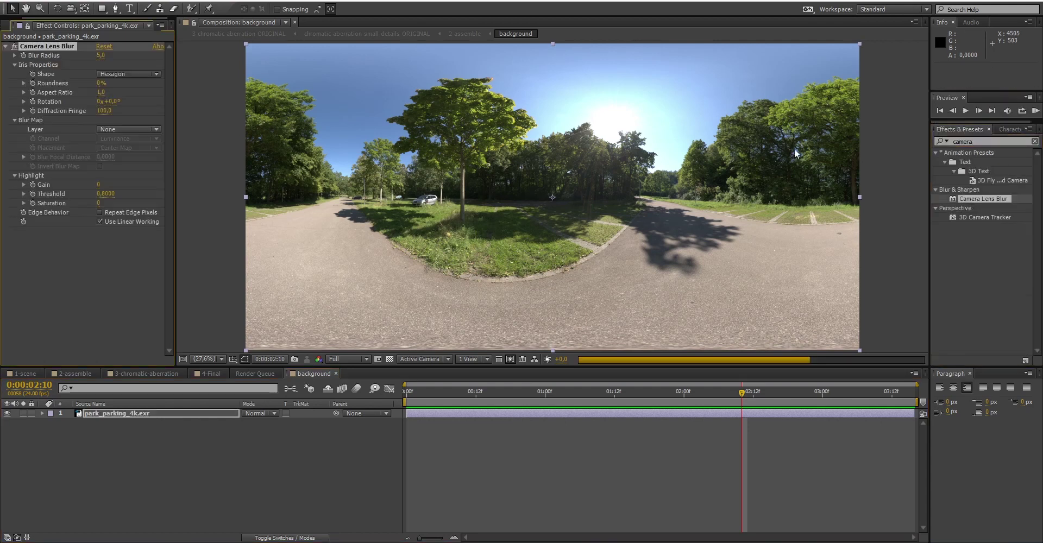
click(121, 75)
click(128, 169)
click(100, 56)
text(10)
click(129, 213)
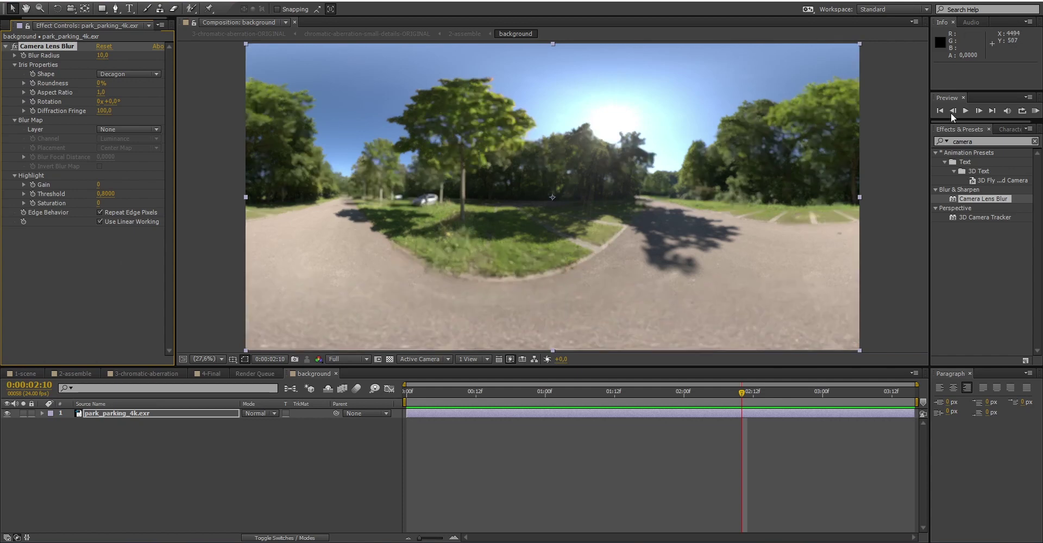
Step: Add Vibrance with Vibrance 50 and Saturation 15 to the park layer
double_click(973, 141)
text(vibr)
double_click(971, 162)
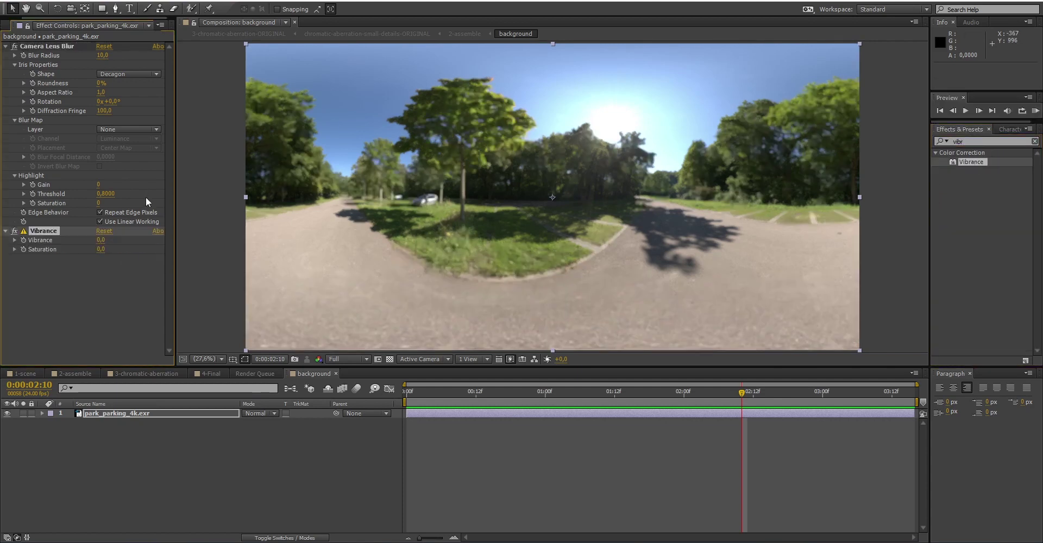
click(104, 240)
text(50)
key(Tab)
text(15)
key(Return)
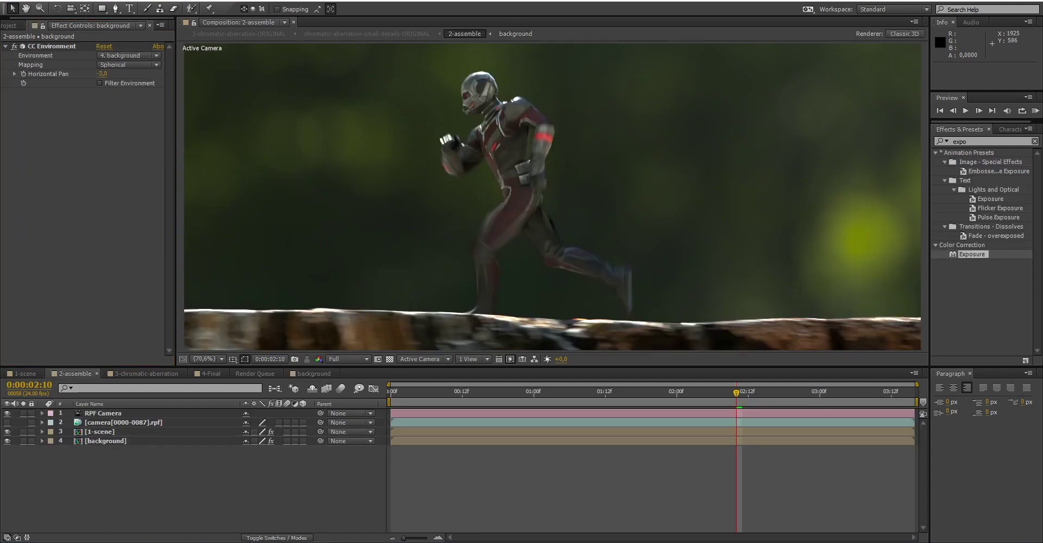
Step: Expand the passes folder in the Project panel and select VRayObjectID source
click(70, 375)
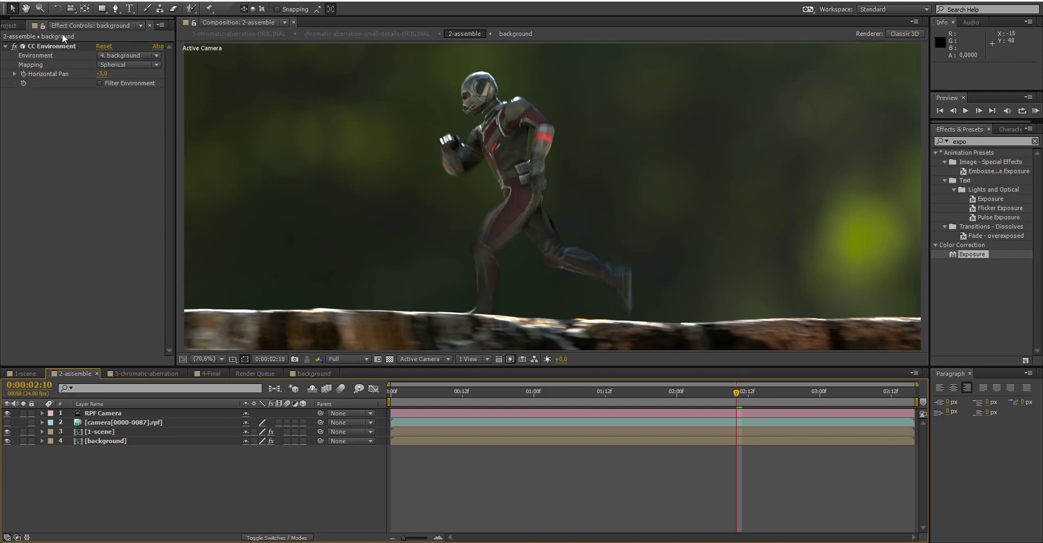
click(15, 26)
click(17, 214)
click(70, 269)
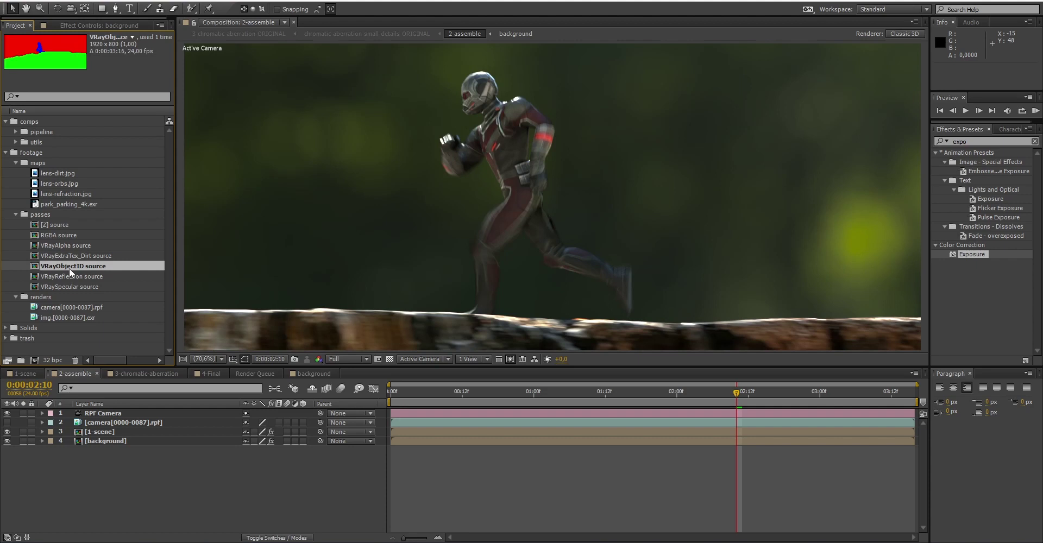
Step: Add VRayObjectID source to 2-assemble as layer 3 and solo it
drag(70, 269, 105, 429)
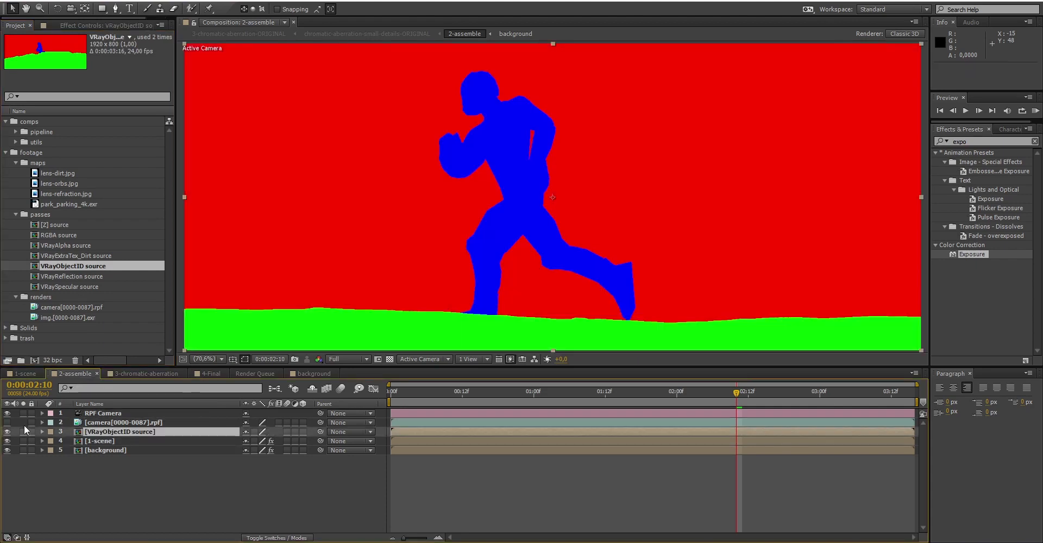
click(23, 431)
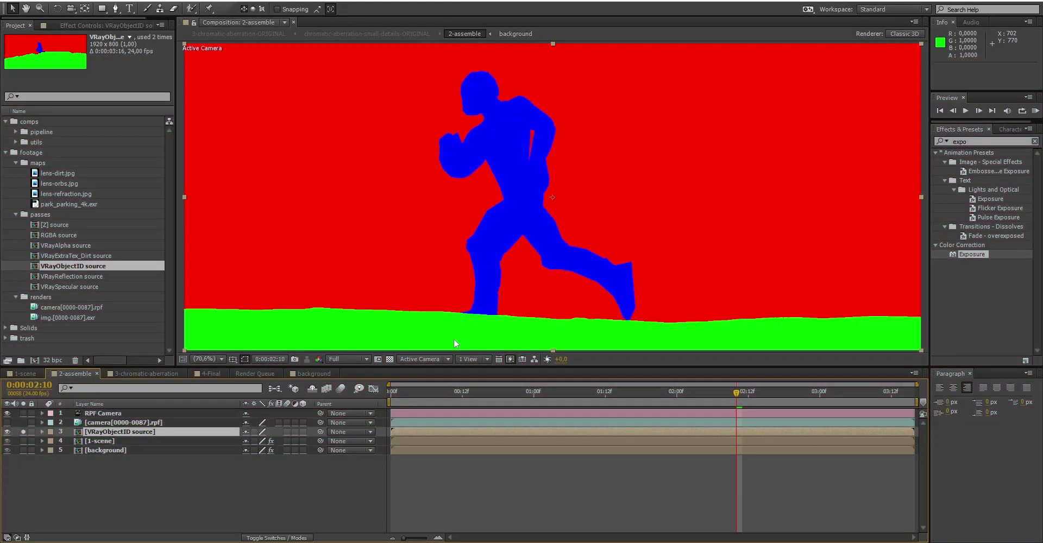
Step: Apply Linear Color Key to the ID pass, keying out the green ground
double_click(976, 142)
text(lin)
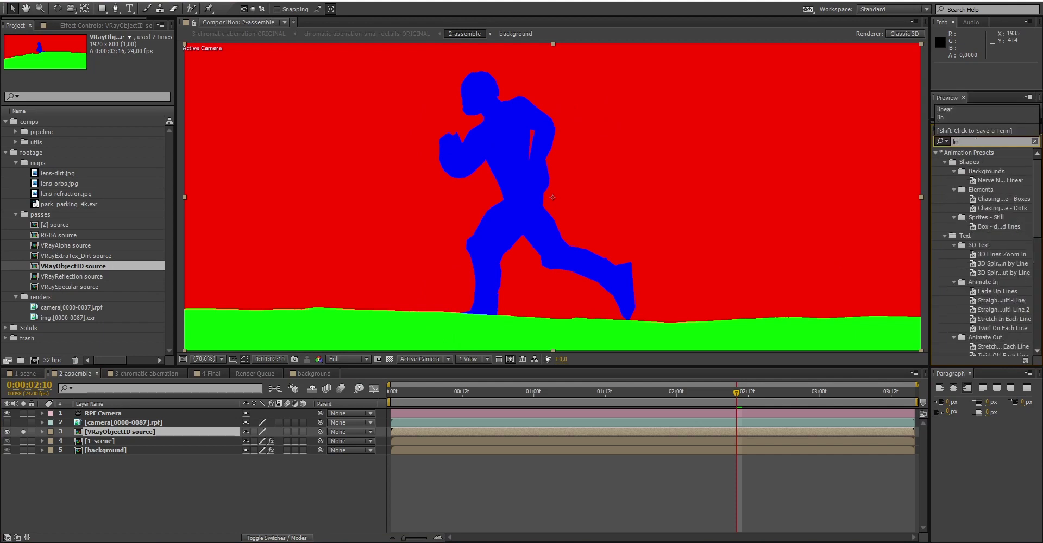
text(ear)
double_click(999, 219)
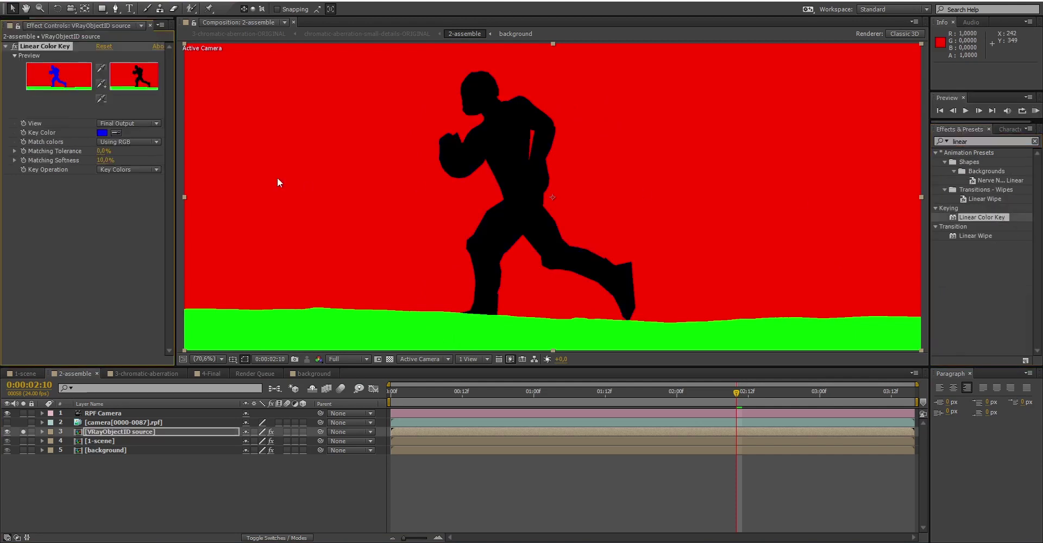
click(116, 132)
click(310, 336)
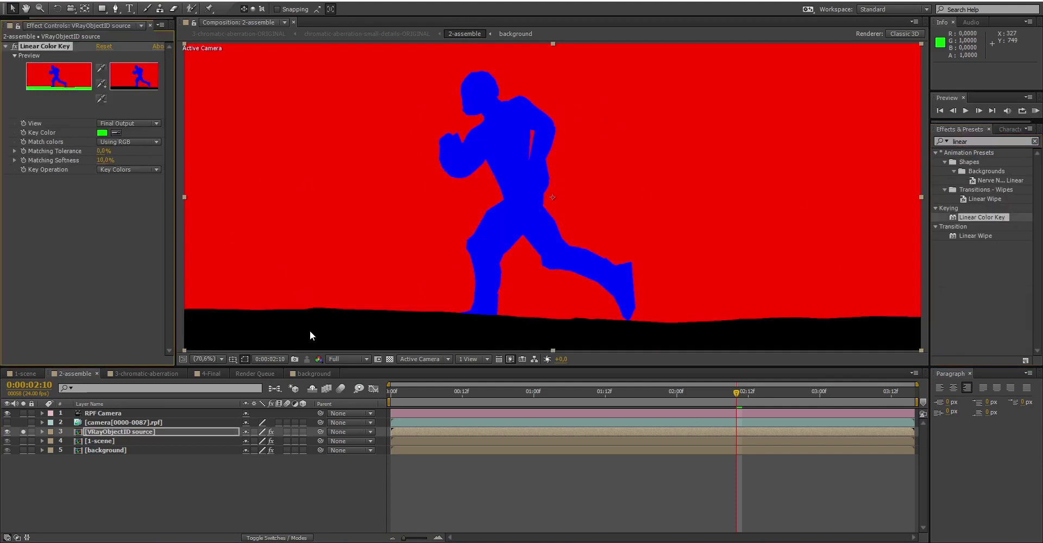
click(389, 359)
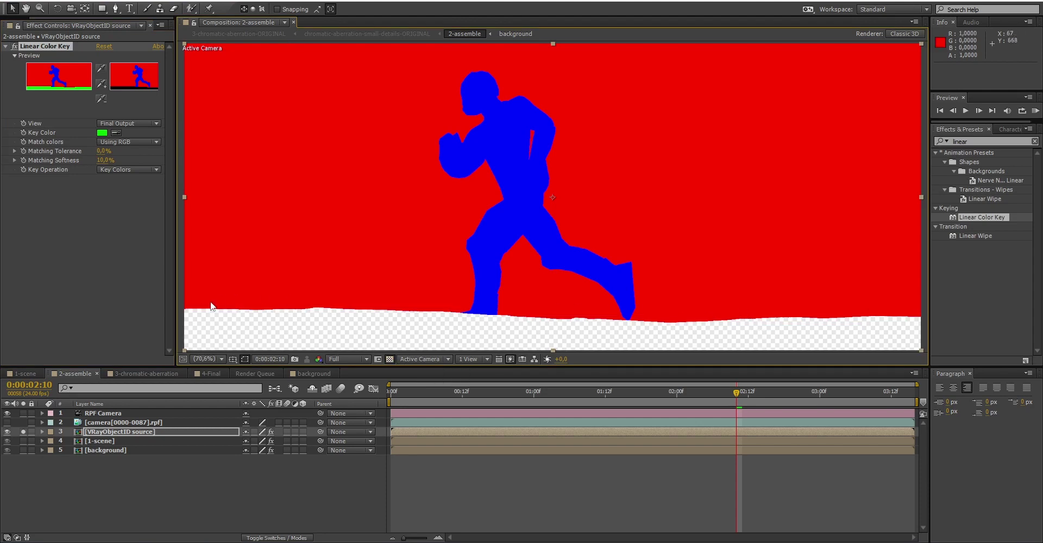
click(22, 432)
Step: Create an adjustment layer named trunk-blur below the ID layer
click(50, 479)
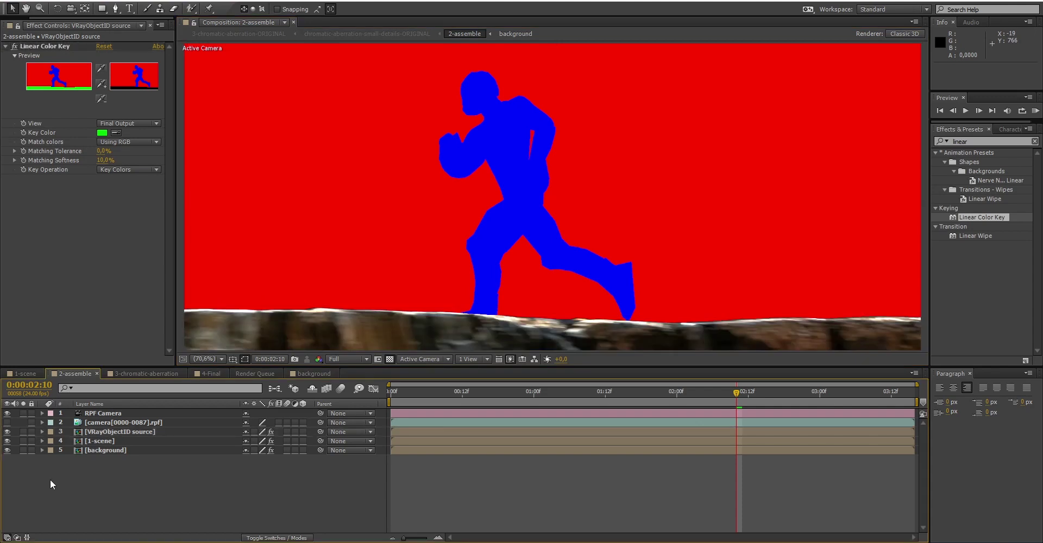
key(ctrl+alt+y)
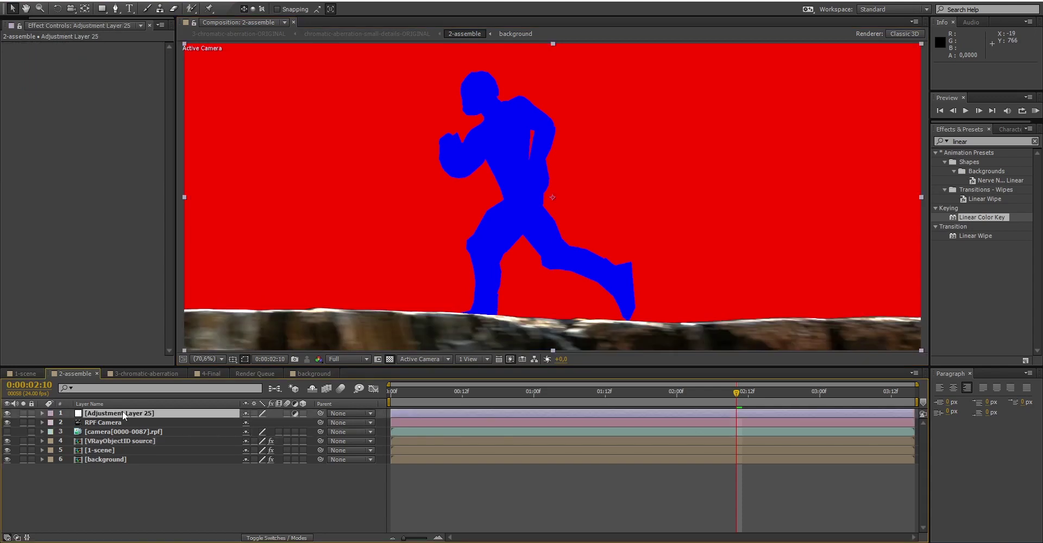
drag(122, 412, 118, 442)
key(Return)
text(trunk-blur)
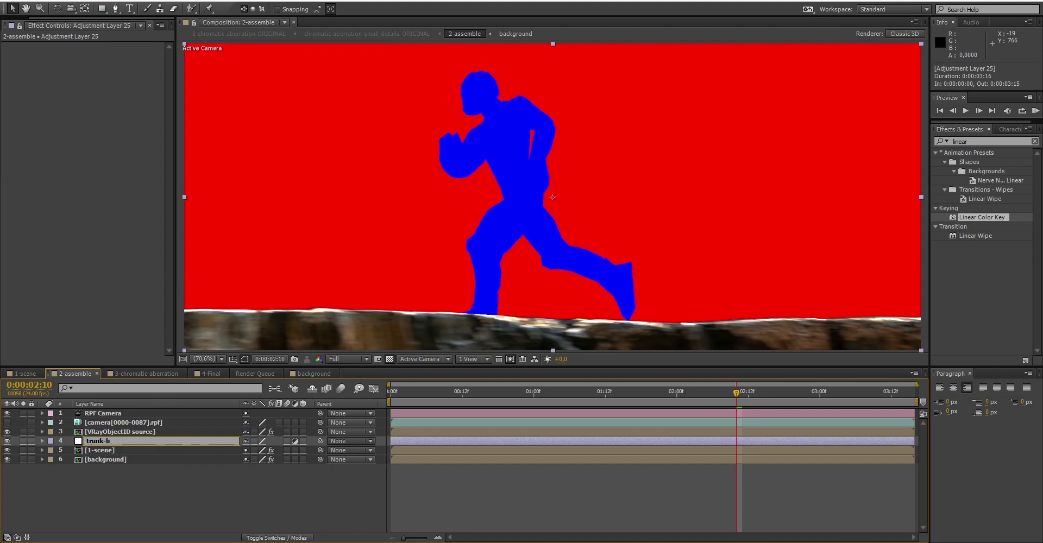
key(Return)
click(264, 538)
Step: Give trunk-blur a Decagon Camera Lens Blur of 20 and an inverted alpha matte from the ID layer
click(1033, 141)
text(came)
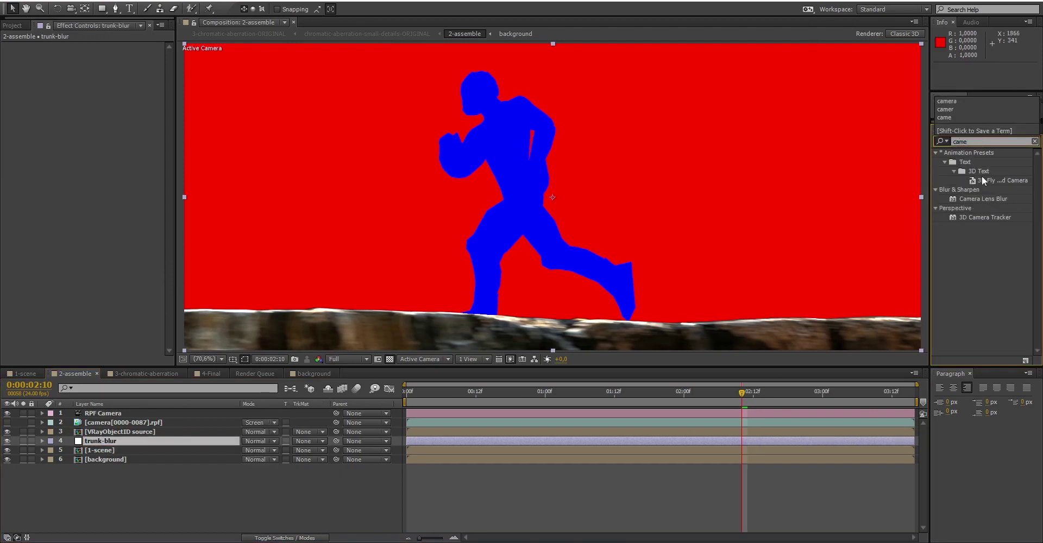
double_click(983, 199)
text(20)
key(Return)
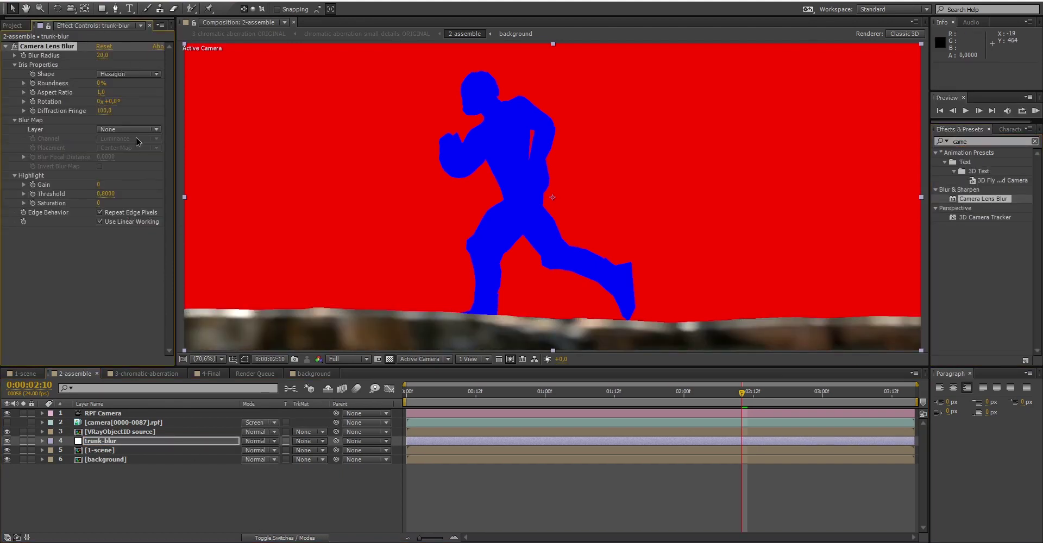
click(144, 74)
click(152, 167)
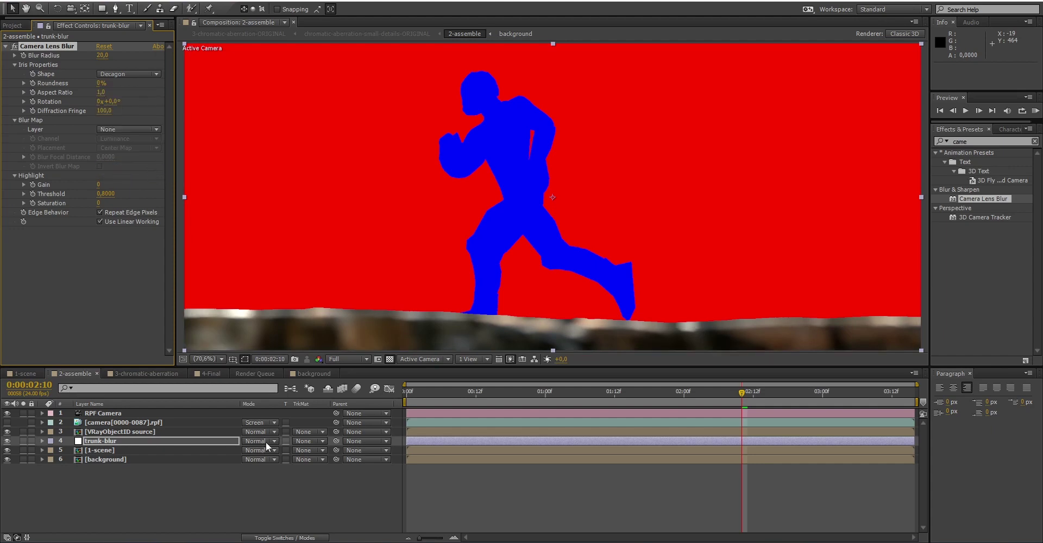
click(307, 441)
click(326, 480)
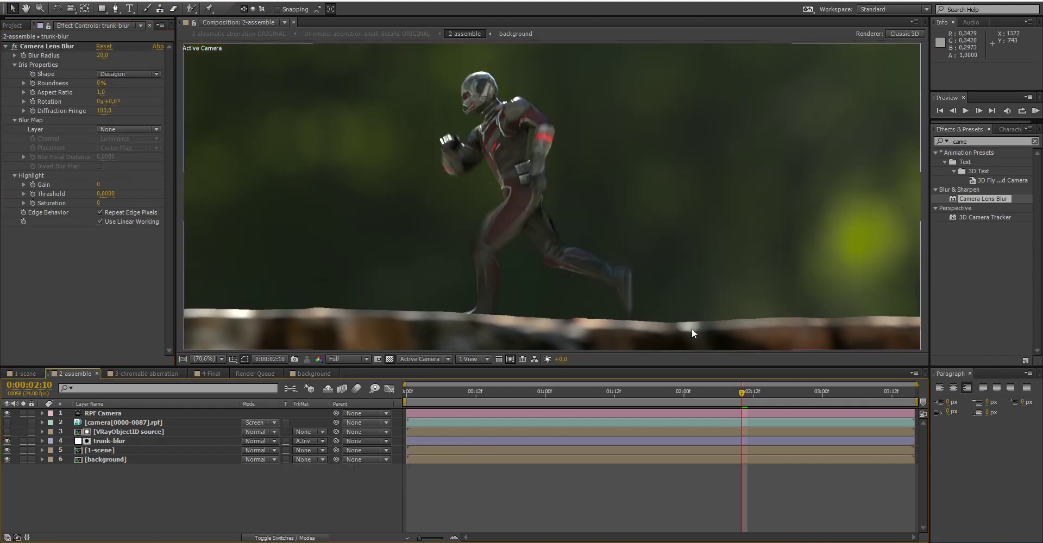
click(178, 434)
Step: Add Fast Blur with blurriness 35 to the ID layer
click(988, 141)
text(fas)
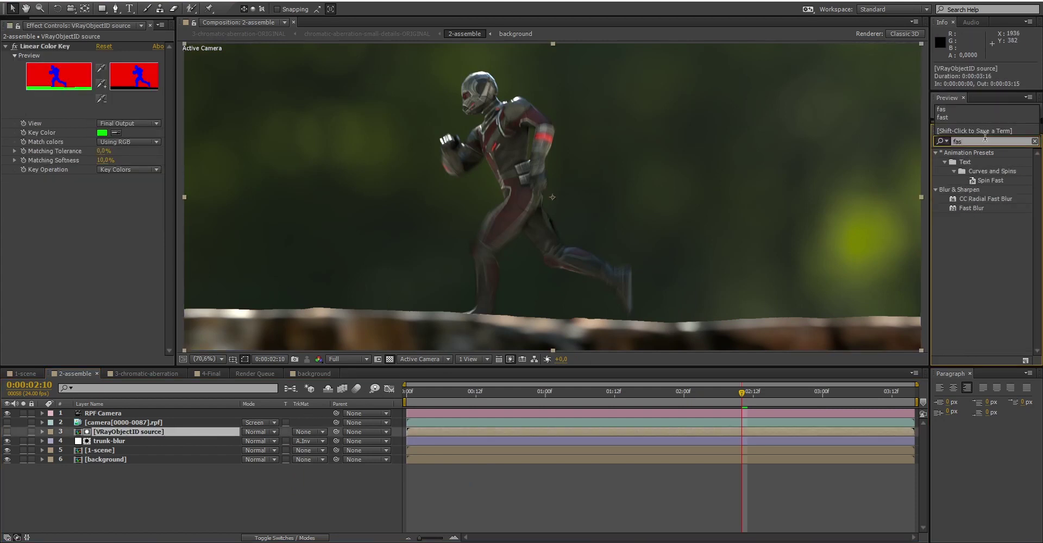
double_click(970, 208)
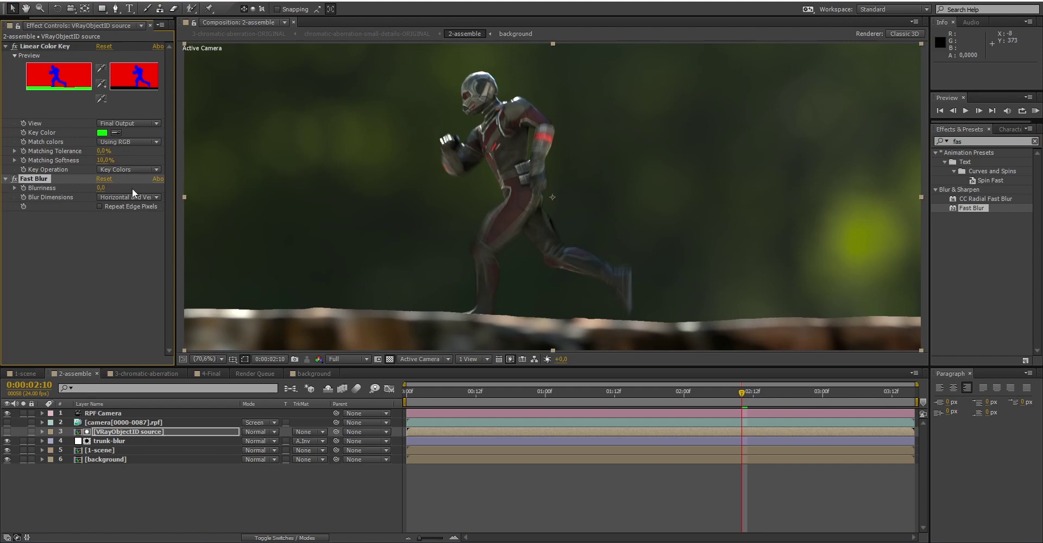
drag(103, 189, 117, 186)
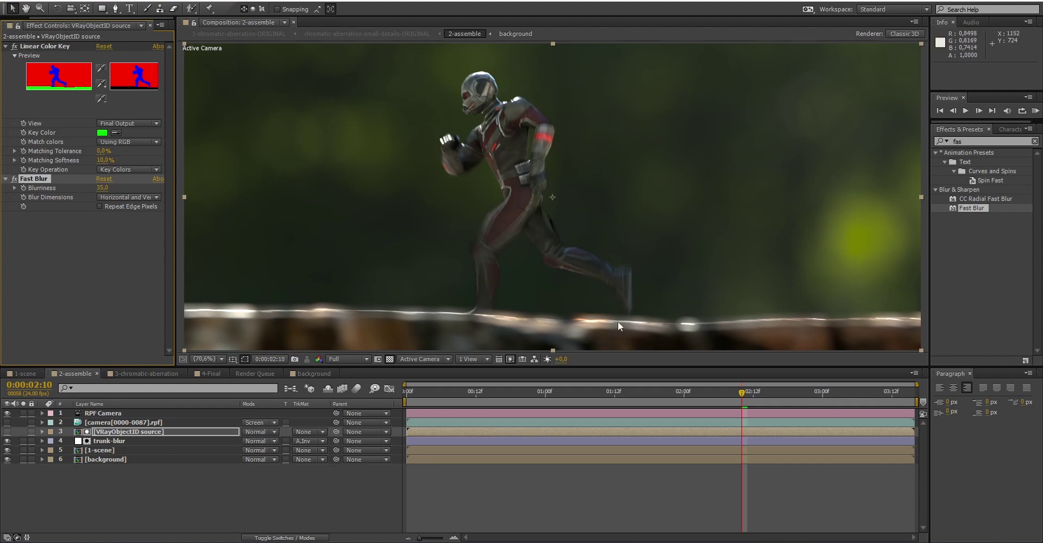
Step: Add Minimax before Fast Blur: Minimum operation, Alpha channel, radius 30
click(973, 139)
text(min)
double_click(970, 245)
click(127, 243)
click(116, 315)
drag(44, 216, 108, 193)
click(116, 188)
click(112, 194)
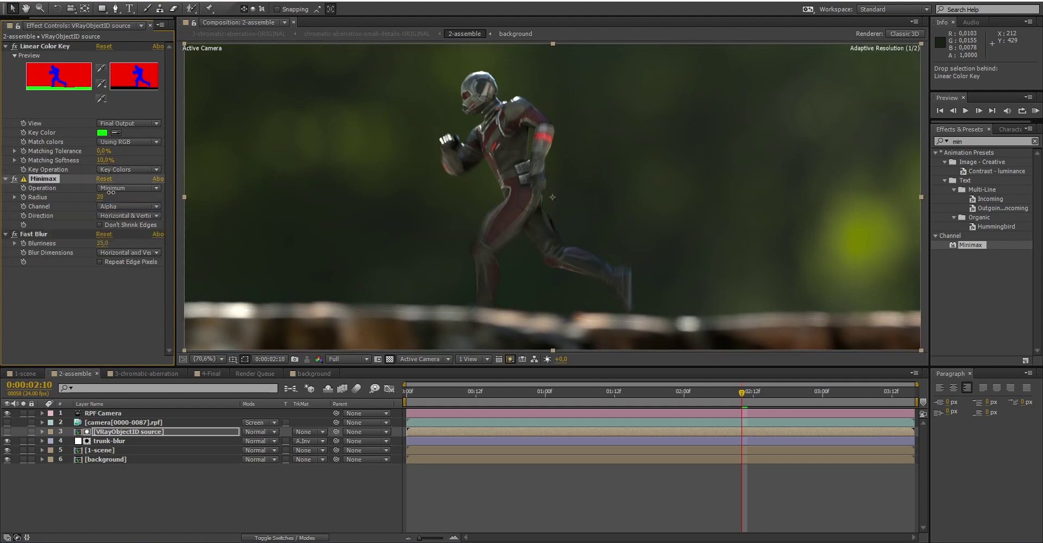
drag(110, 190, 107, 190)
Step: Turn on Repeat Edge Pixels in Fast Blur and Don't Shrink Edges in Minimax
click(99, 262)
click(23, 432)
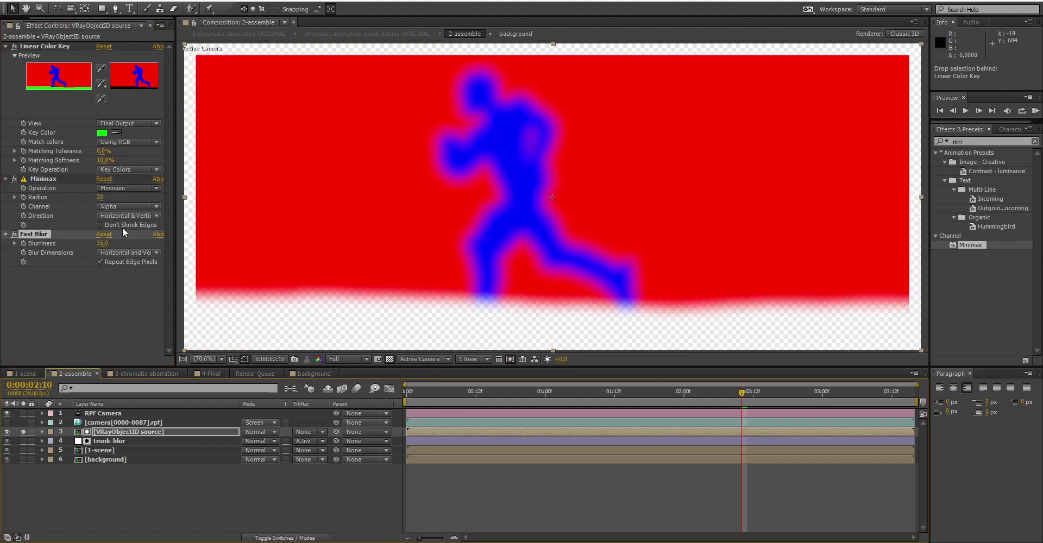
click(126, 223)
Step: Hide the ID matte and add the lightwrap comp above it as layer 3, checking it soloed
click(23, 432)
click(7, 432)
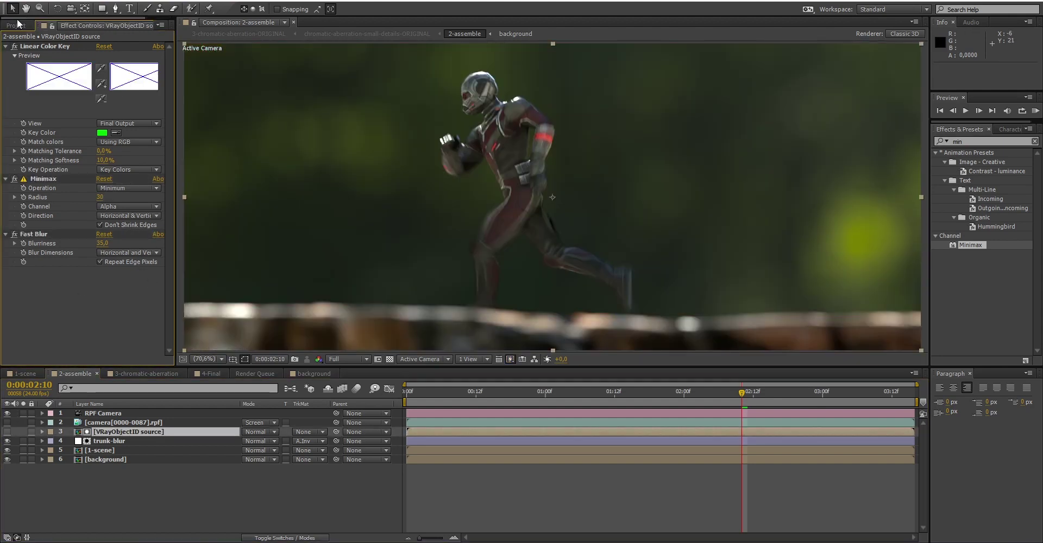
click(14, 24)
drag(56, 164, 100, 428)
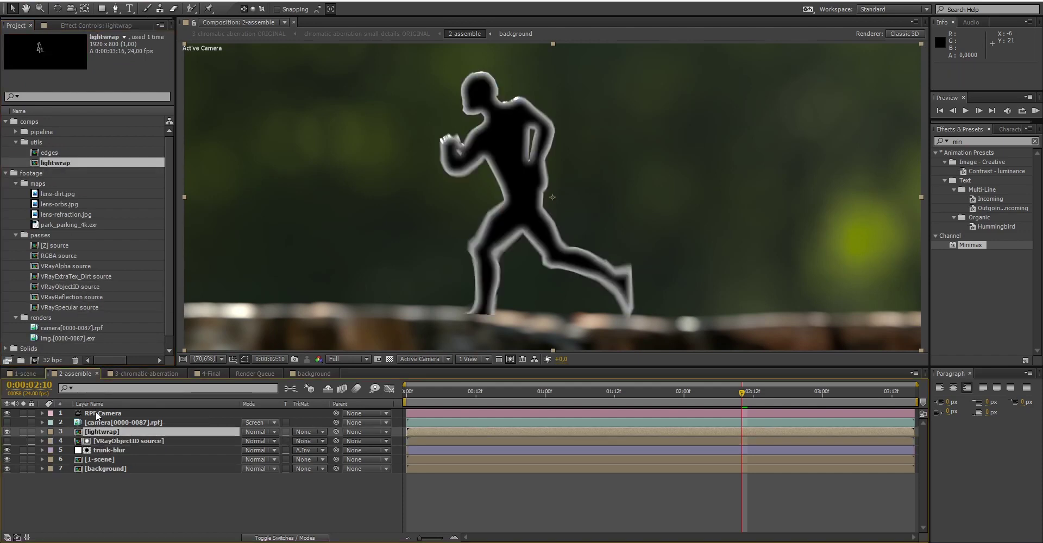
click(23, 431)
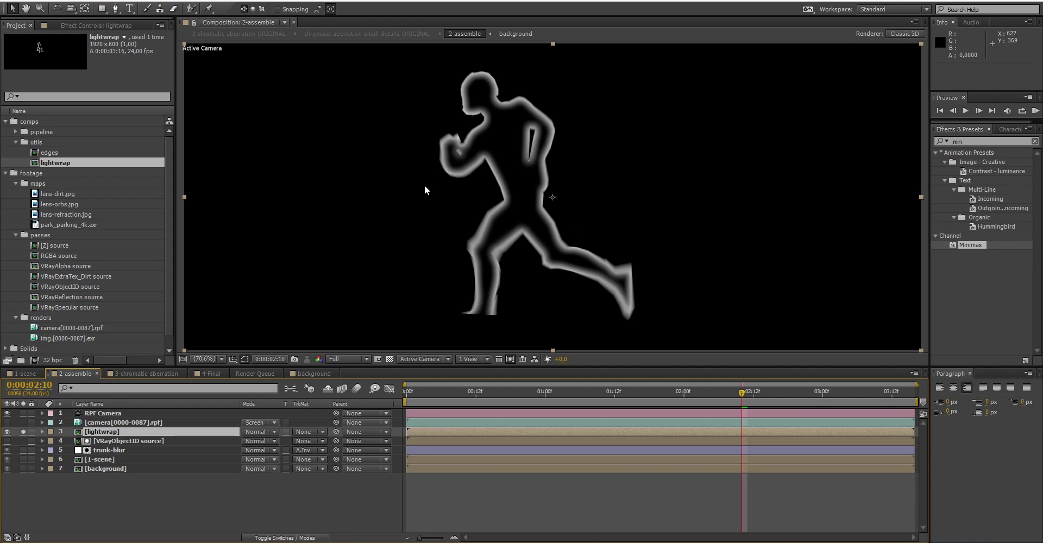
click(22, 431)
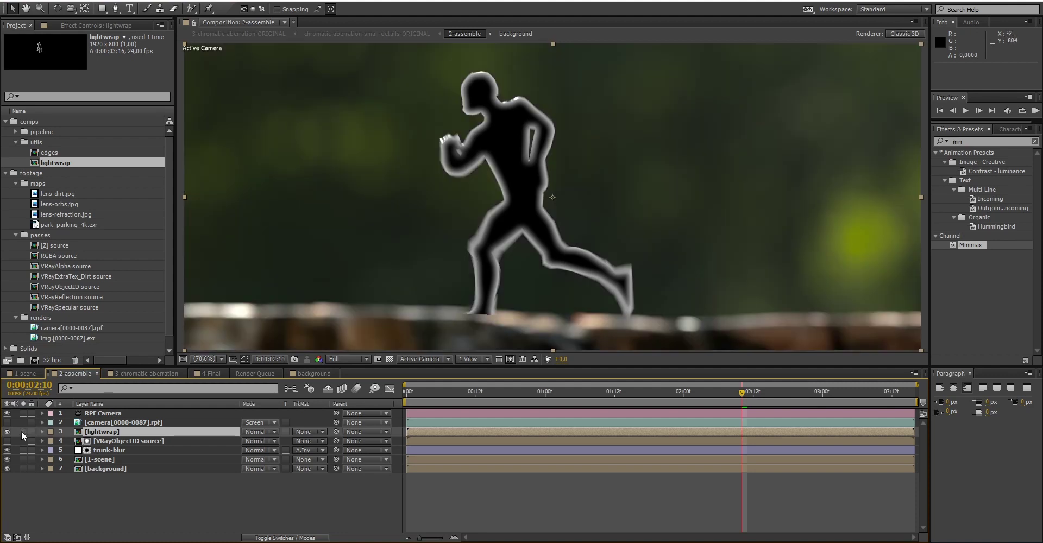
click(104, 468)
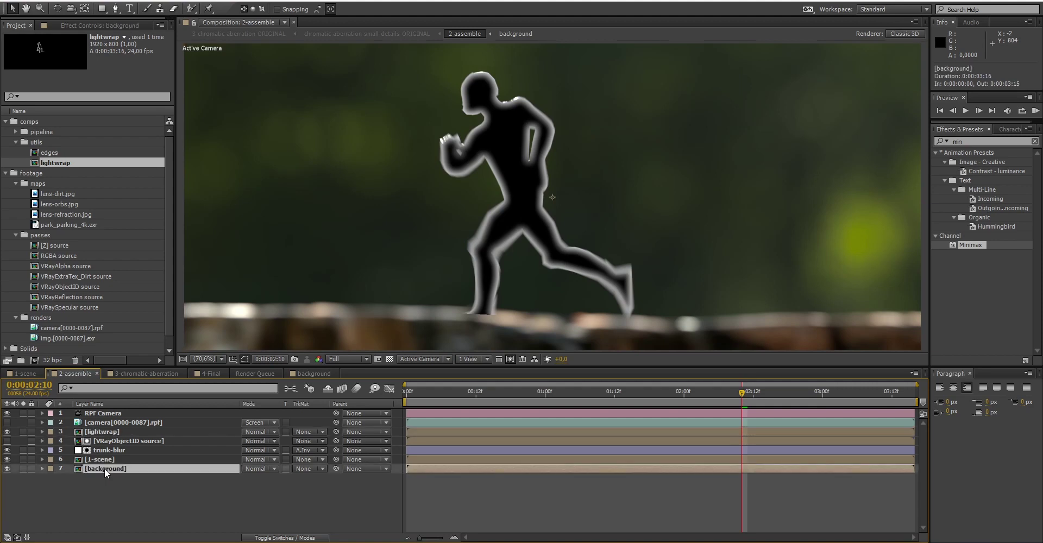
Step: Duplicate the background layer above the ID pass, Luma-matte it by lightwrap, and set opacity to 50%
key(ctrl+d)
drag(104, 468, 115, 435)
click(306, 441)
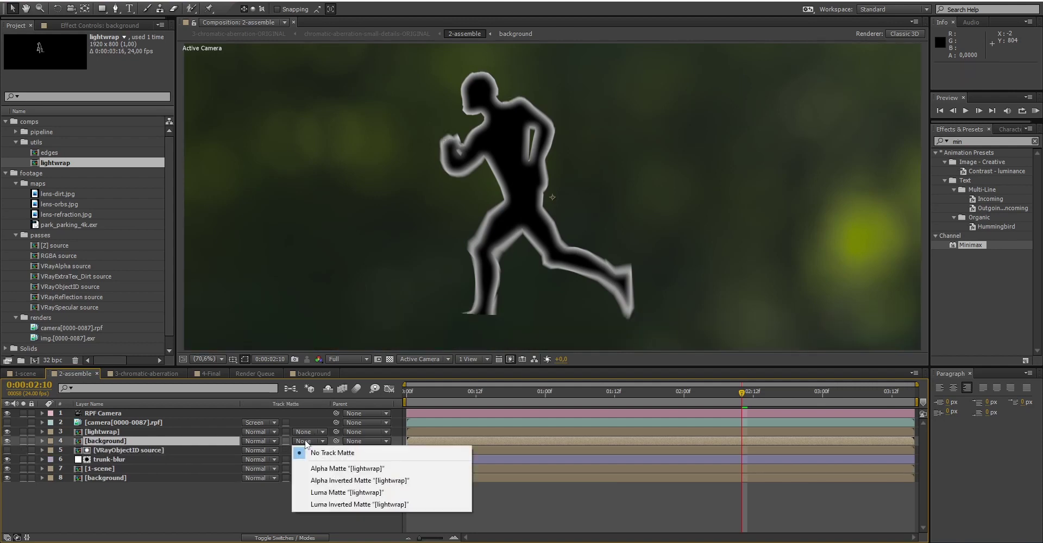
click(324, 492)
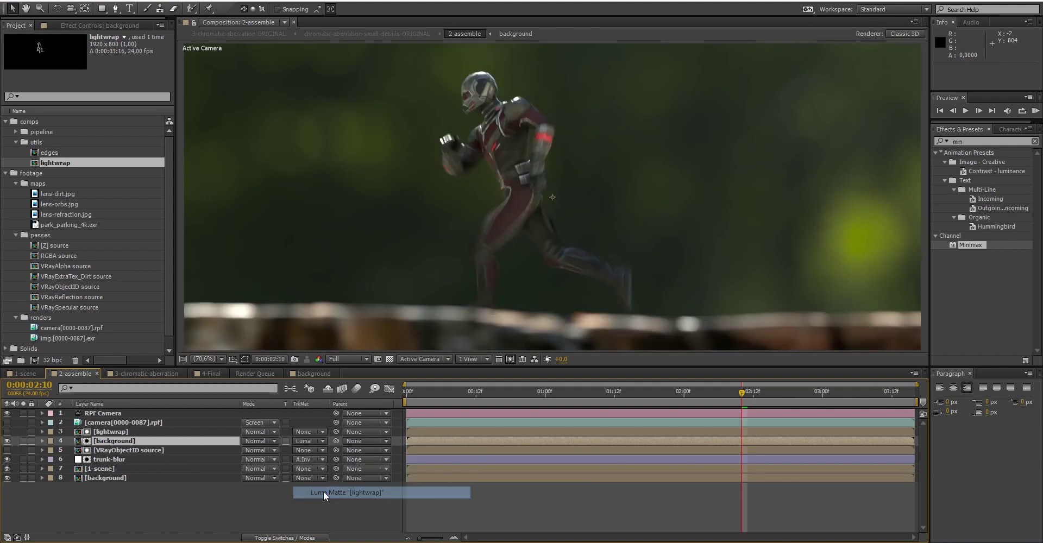
click(23, 441)
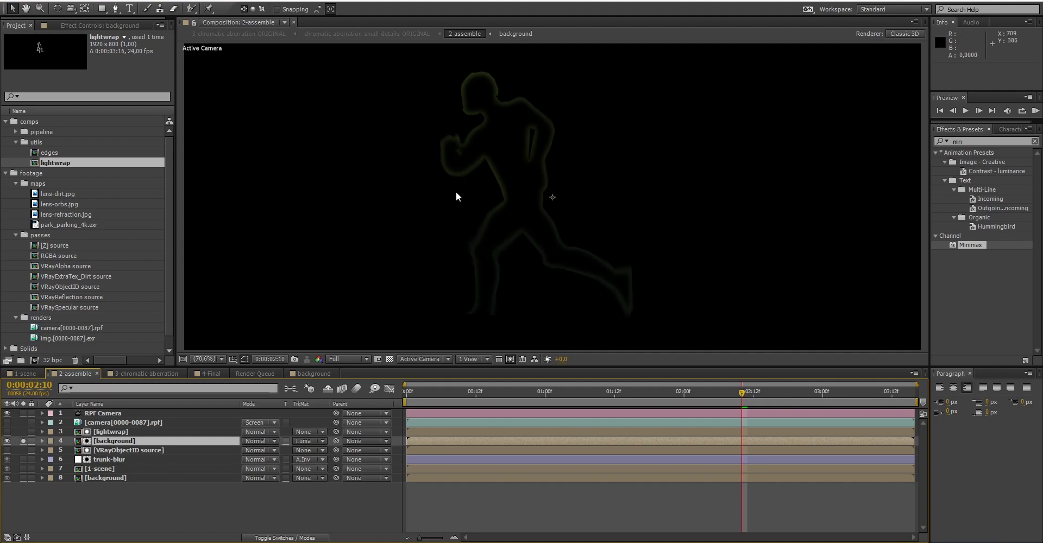
click(23, 441)
key(t)
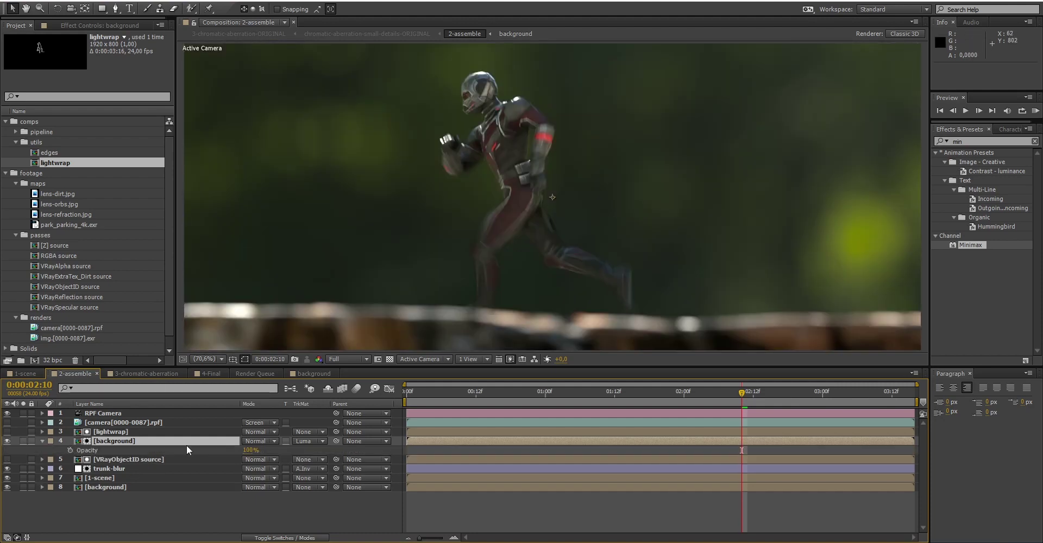
drag(228, 453, 227, 452)
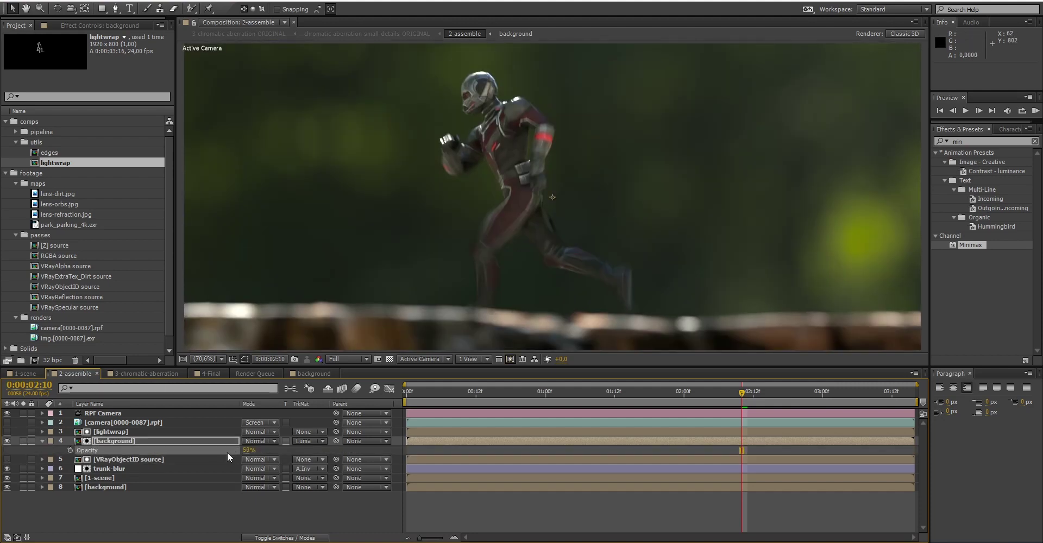
Step: Collapse the background layer's Opacity property in the timeline
click(42, 441)
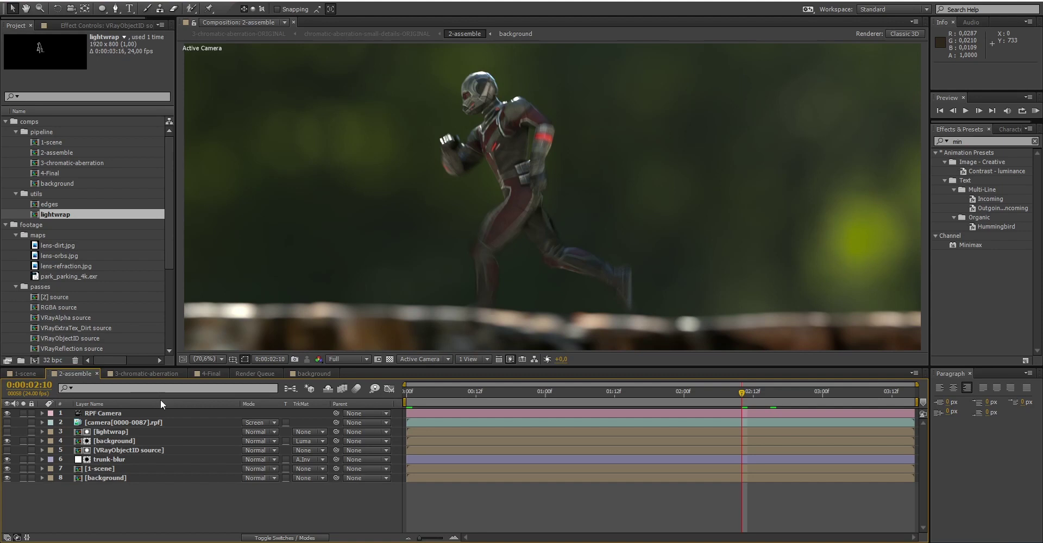
Step: Create a new 'chromatic-aberration-details' comp and add 2-assemble as a layer
click(55, 0)
click(60, 7)
text(chromatic-aberration-details)
key(Return)
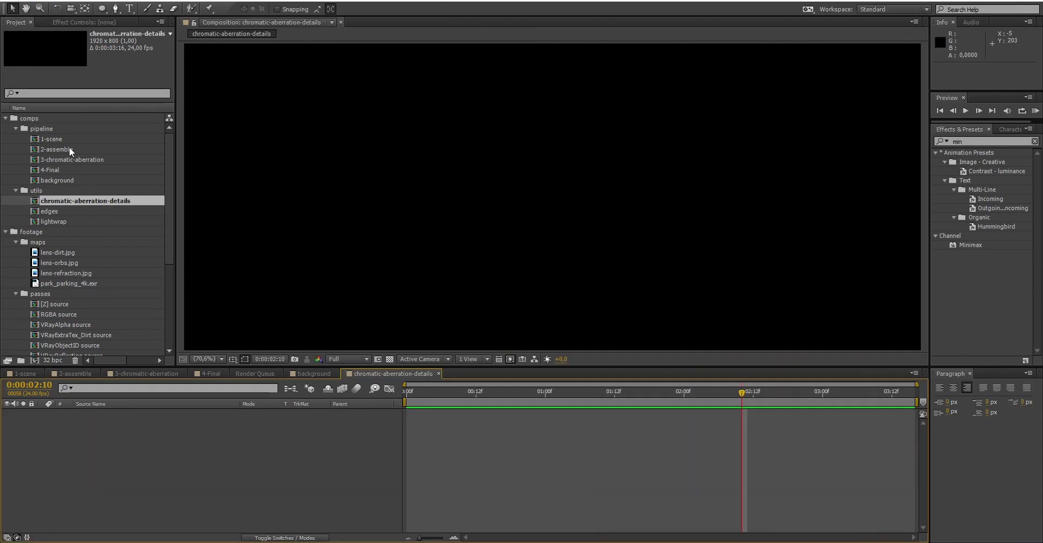
drag(69, 146, 158, 430)
Step: Apply Set Channels to 2-assemble and turn off red and green, leaving only blue
click(978, 142)
text(set)
double_click(976, 227)
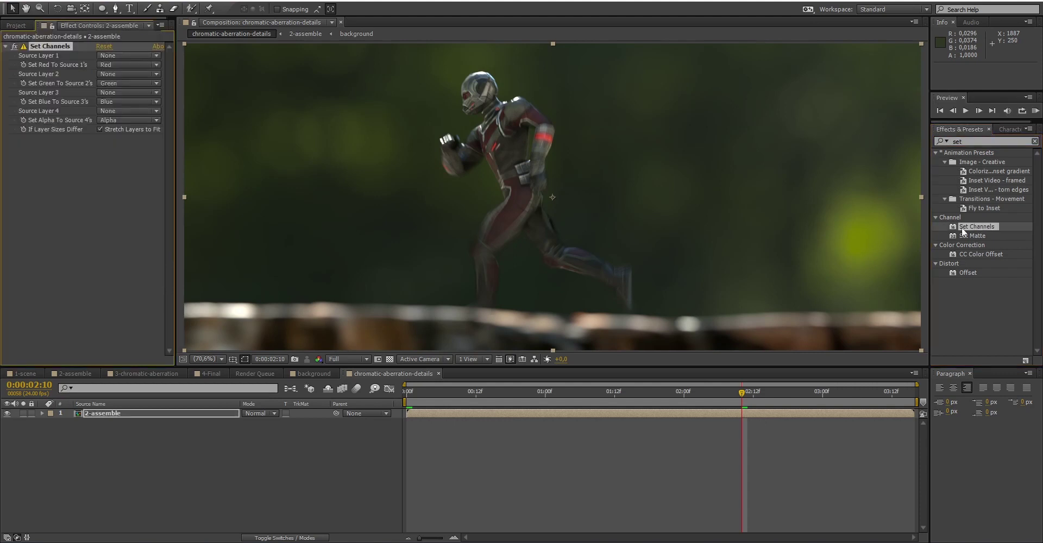
click(125, 65)
click(130, 187)
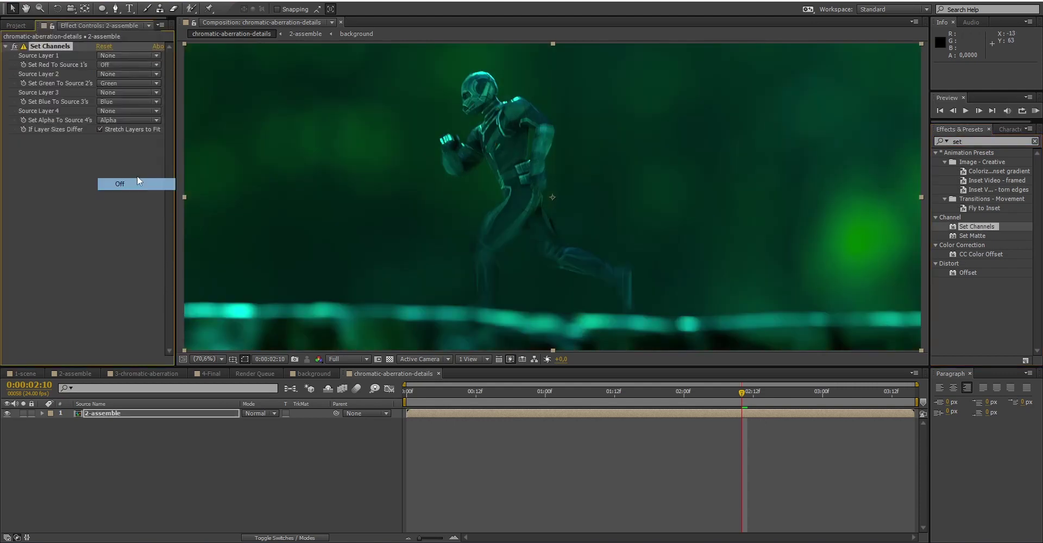
click(132, 84)
click(136, 205)
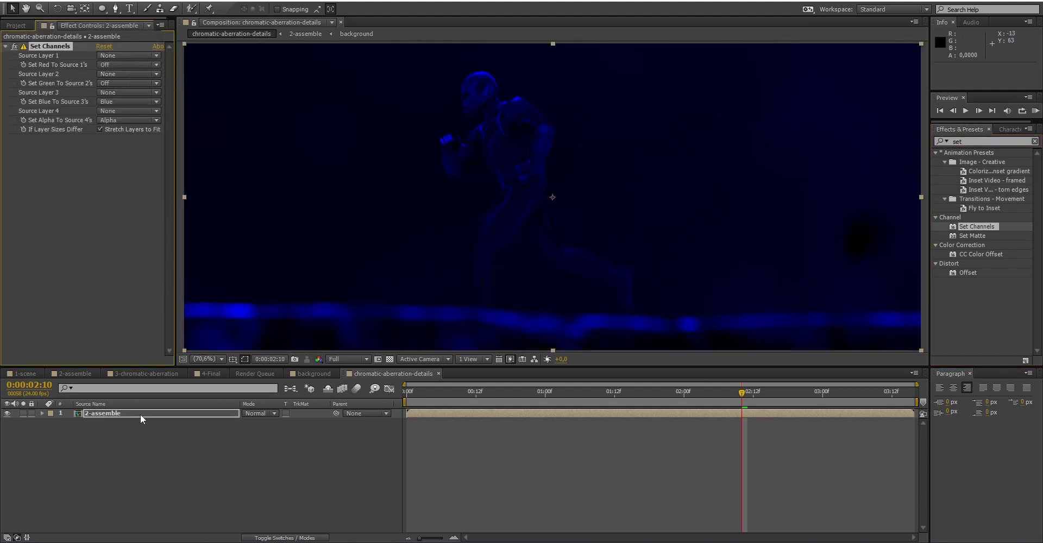
Step: Duplicate the layer and make the copy red-green only, with blue turned off
click(140, 414)
key(ctrl+d)
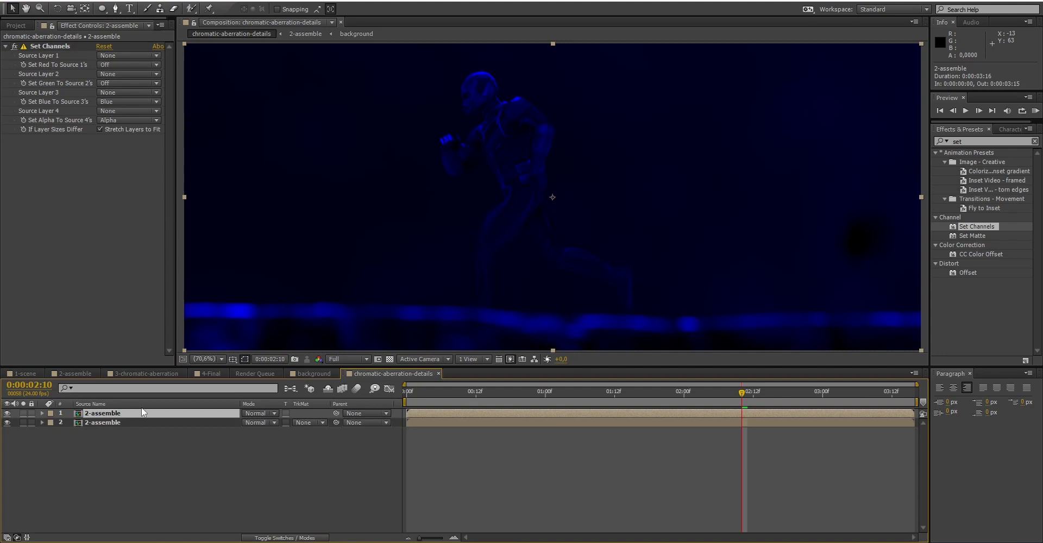
click(130, 63)
click(122, 76)
click(123, 83)
click(128, 107)
click(130, 102)
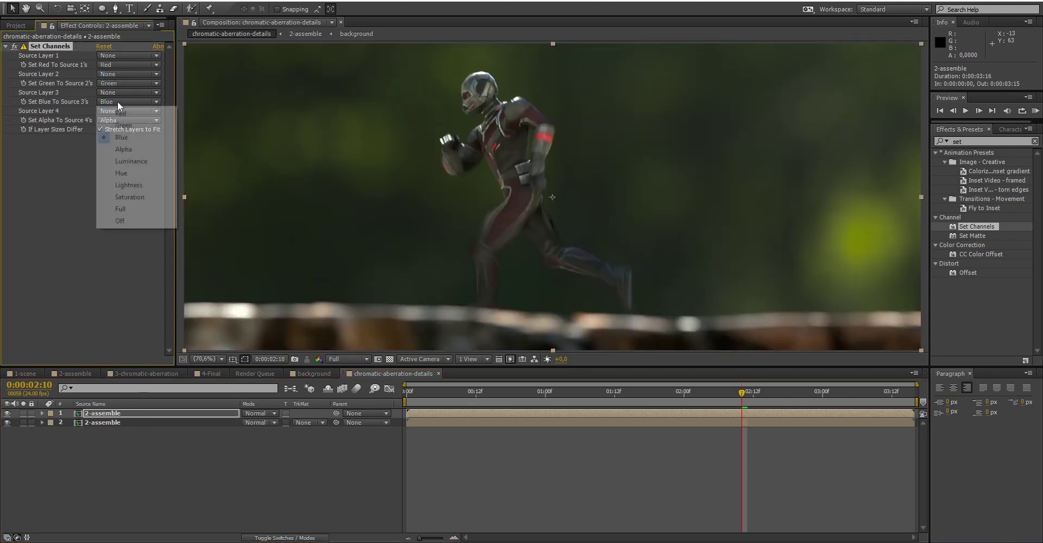
click(130, 221)
Step: Set the red-green copy to Add mode and nudge its position to 961, 401
click(273, 413)
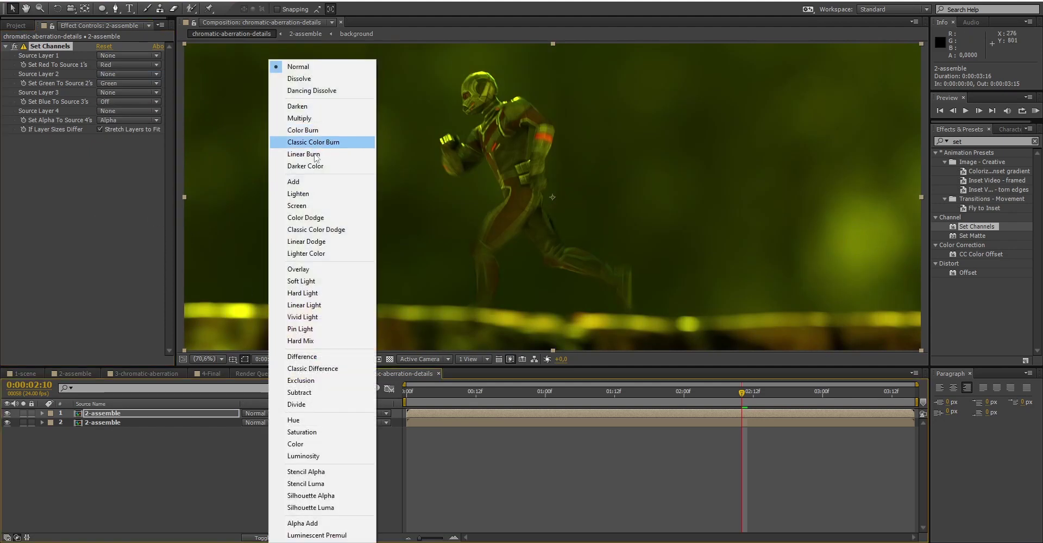
click(305, 181)
key(p)
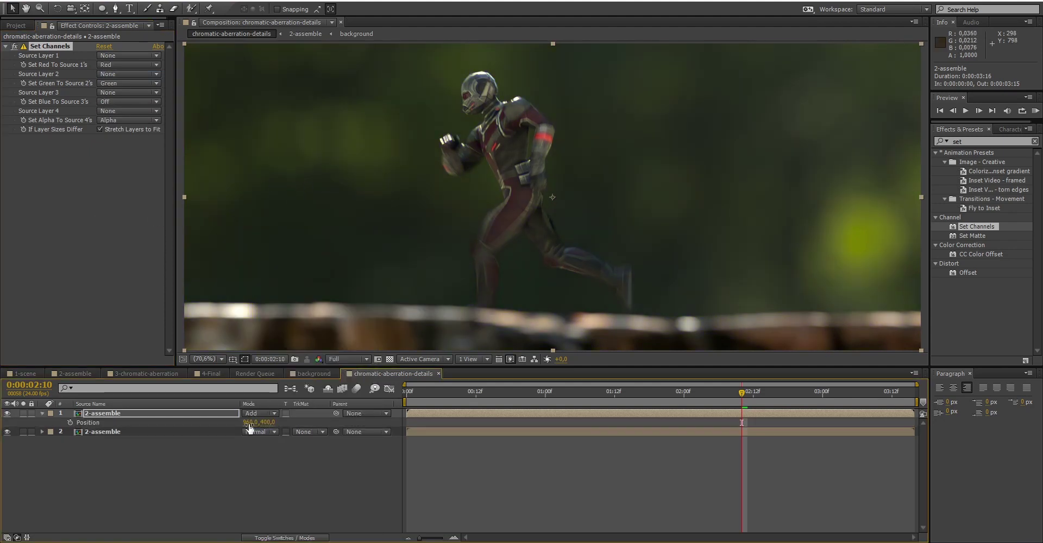
click(251, 422)
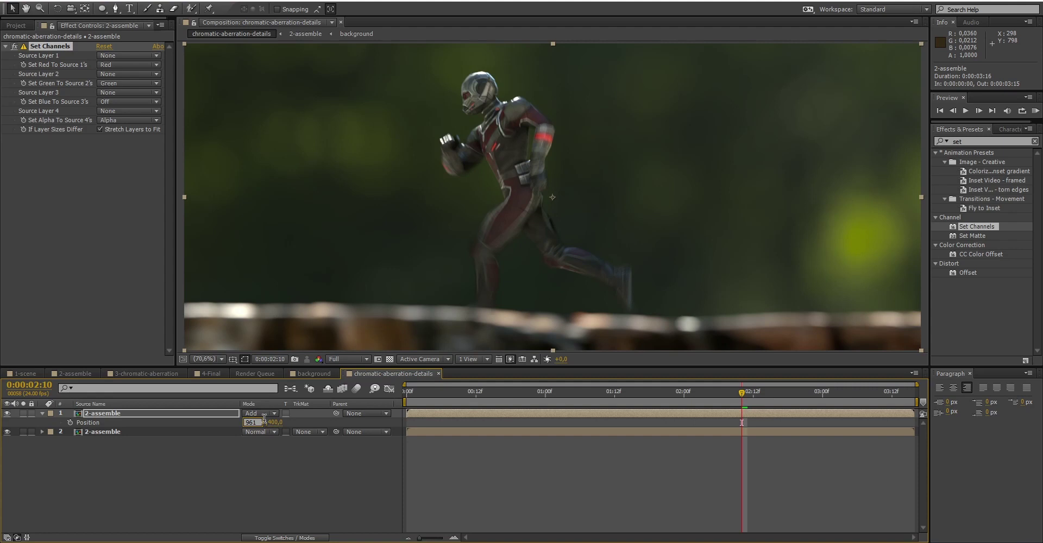
key(Return)
drag(269, 422, 277, 422)
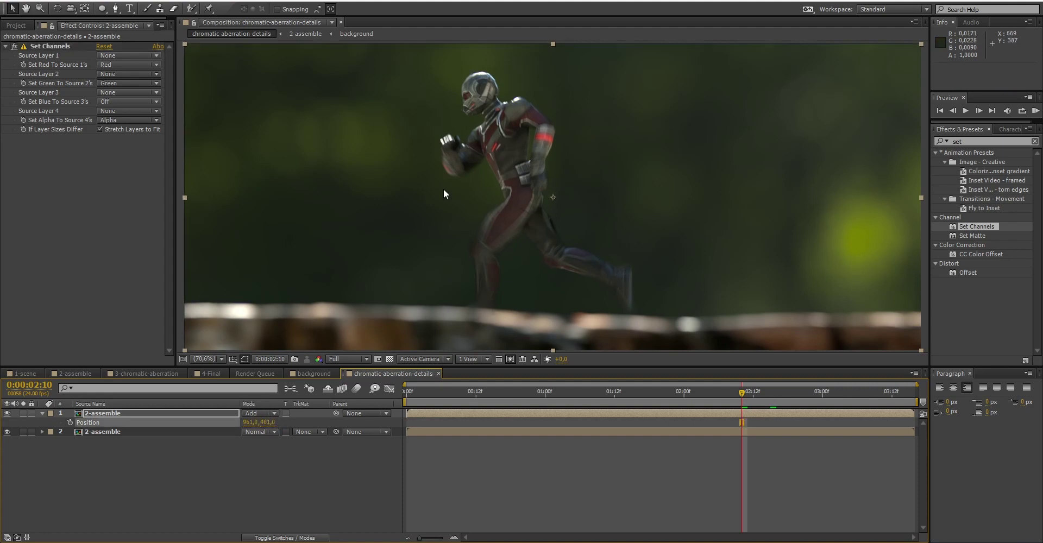
Step: Zoom in on the viewer to check the fringes, then fit the frame back to 100%
scroll(502, 148, up, 3)
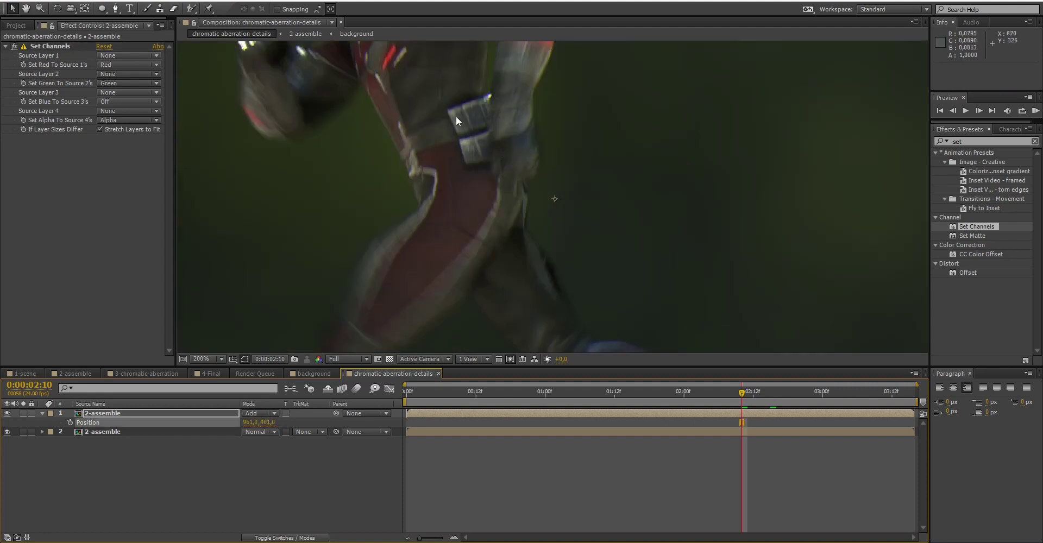
scroll(454, 115, up, 2)
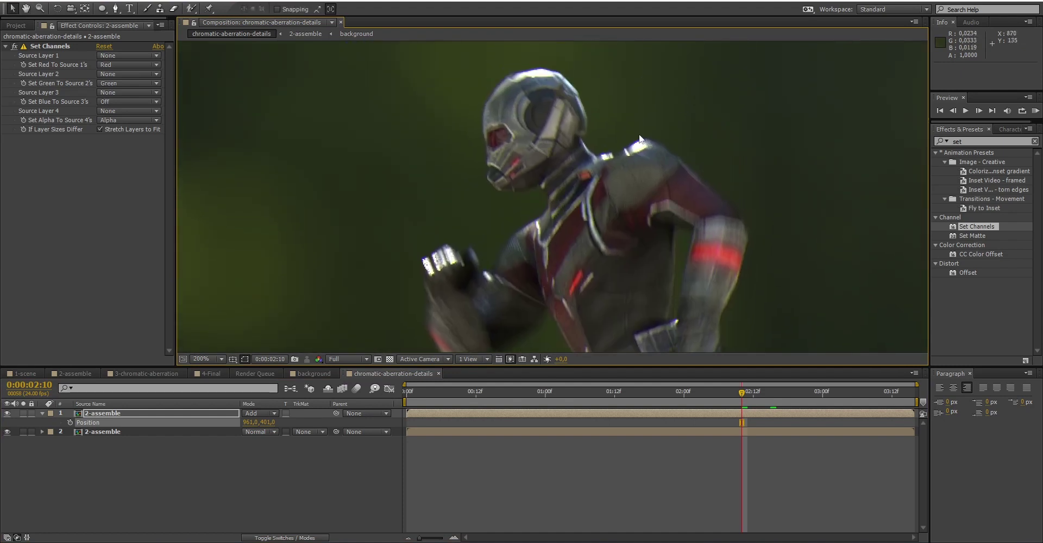
click(209, 359)
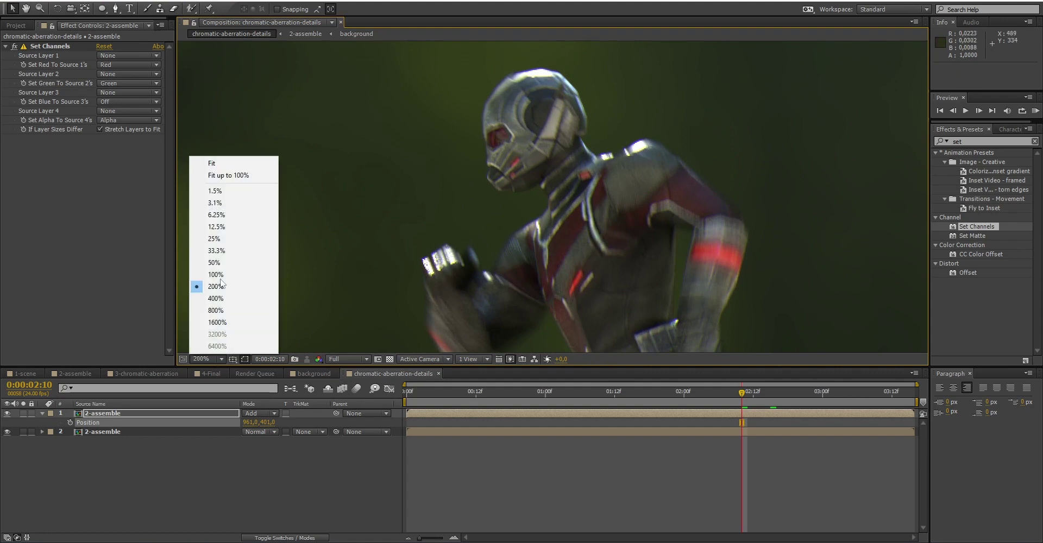
click(241, 175)
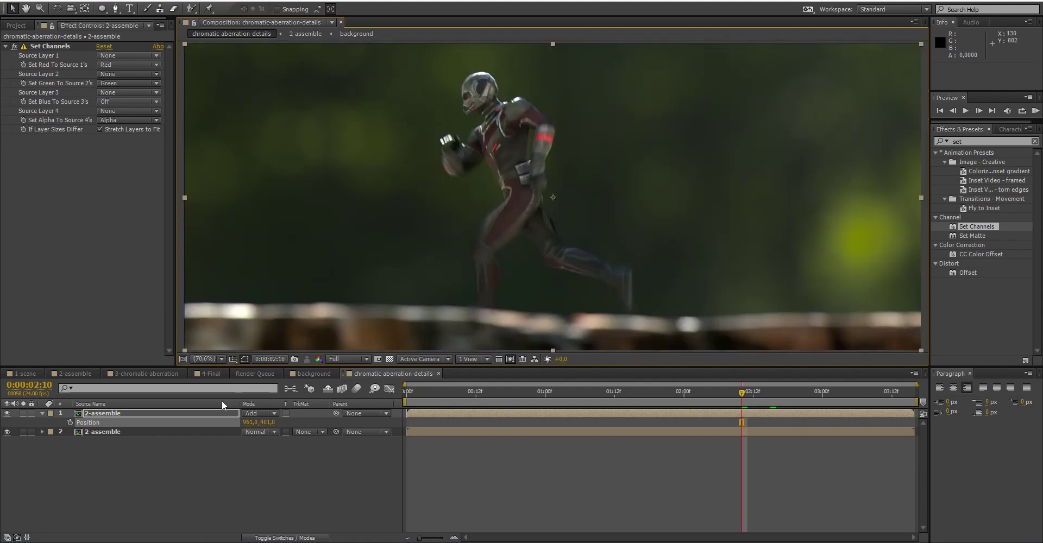
Step: Create a new lens-refraction comp from lens-refraction.jpg
click(138, 414)
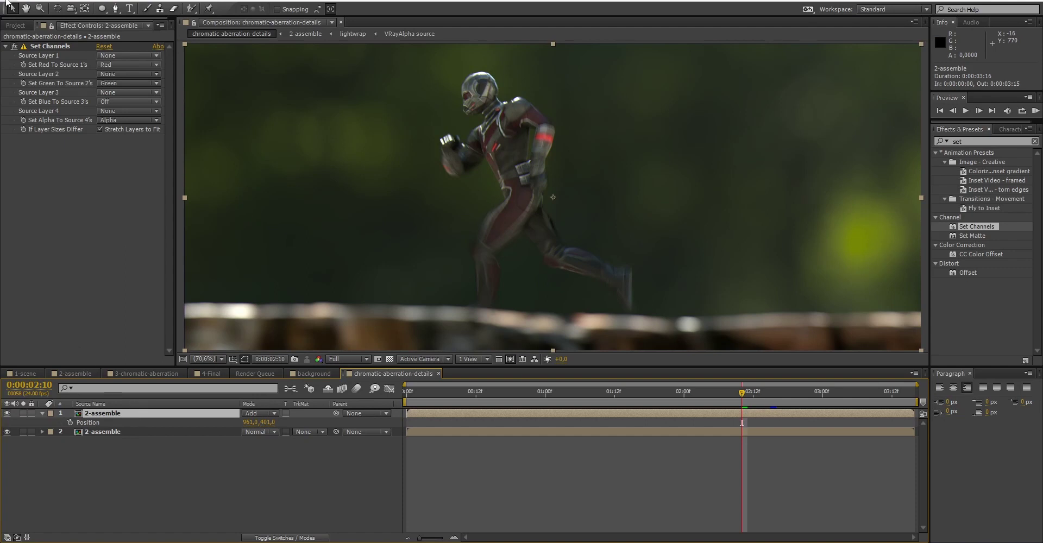
click(11, 25)
drag(76, 275, 38, 357)
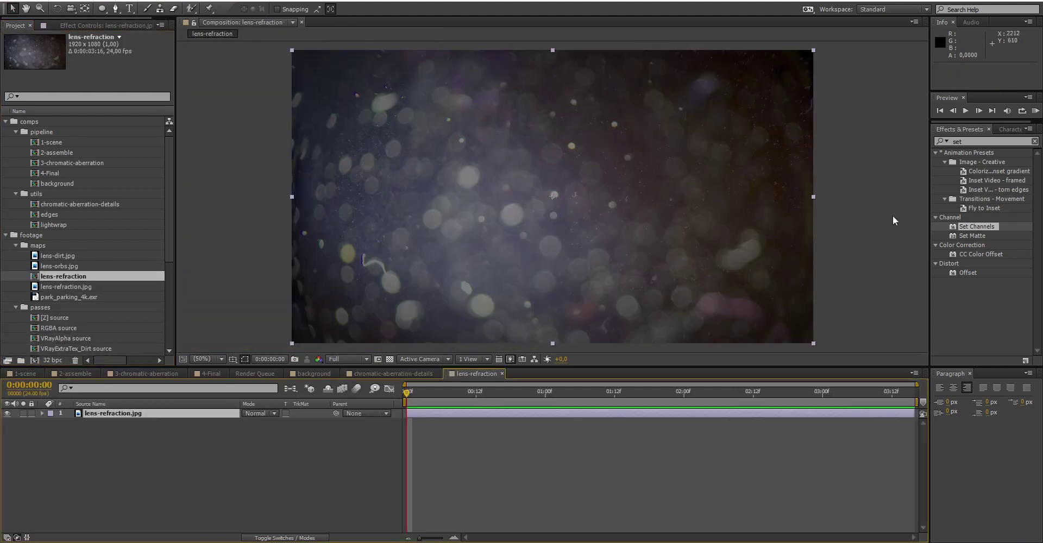
Step: Apply Set Channels to lens-refraction, make two more copies, and set the top two to Add
double_click(984, 227)
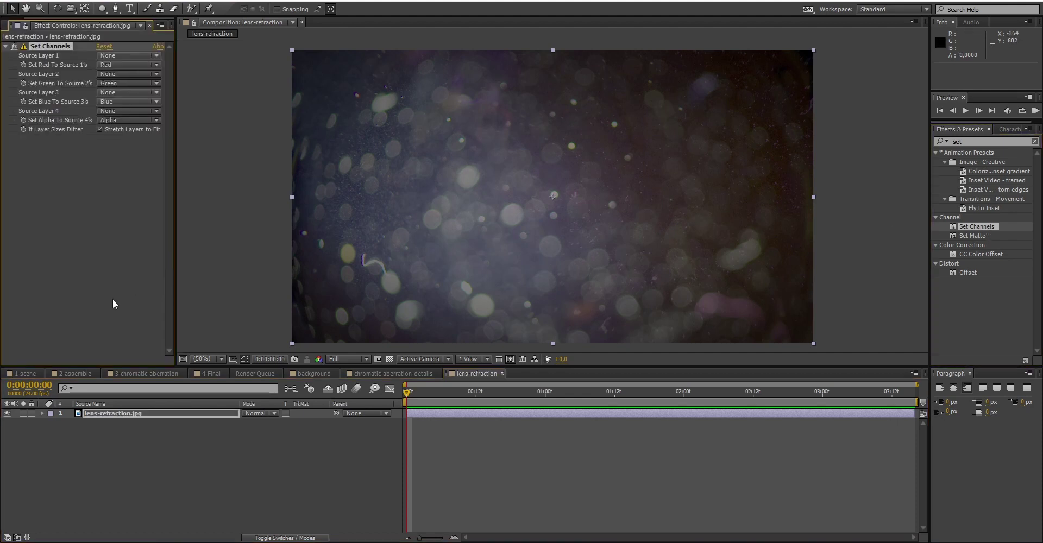
click(118, 413)
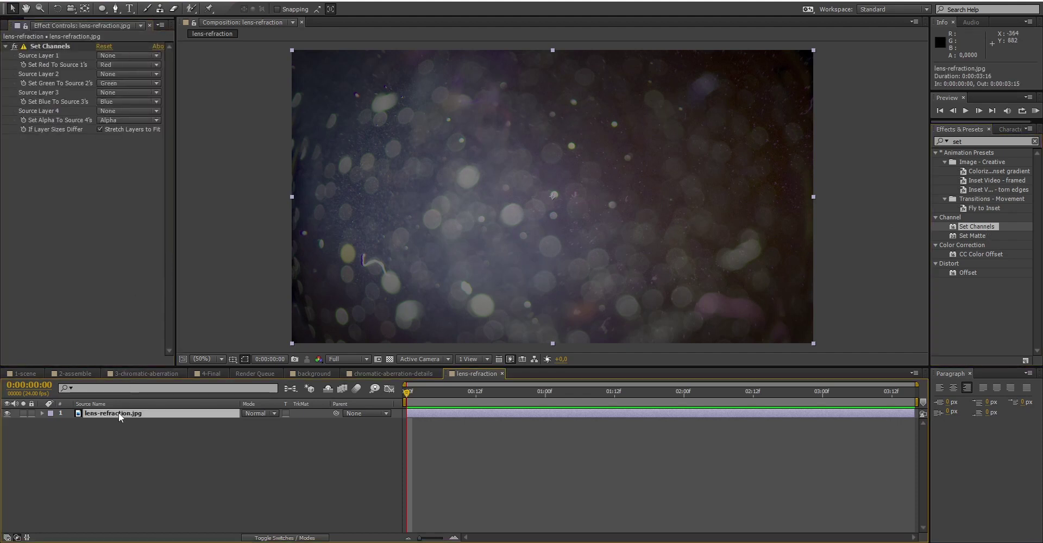
key(ctrl+d)
key(ctrl+d)
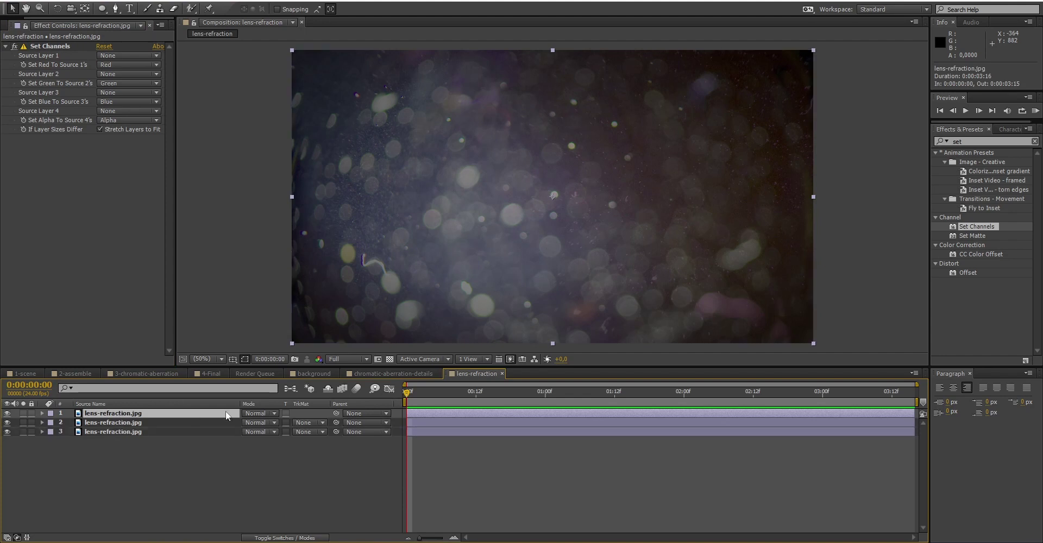
click(263, 412)
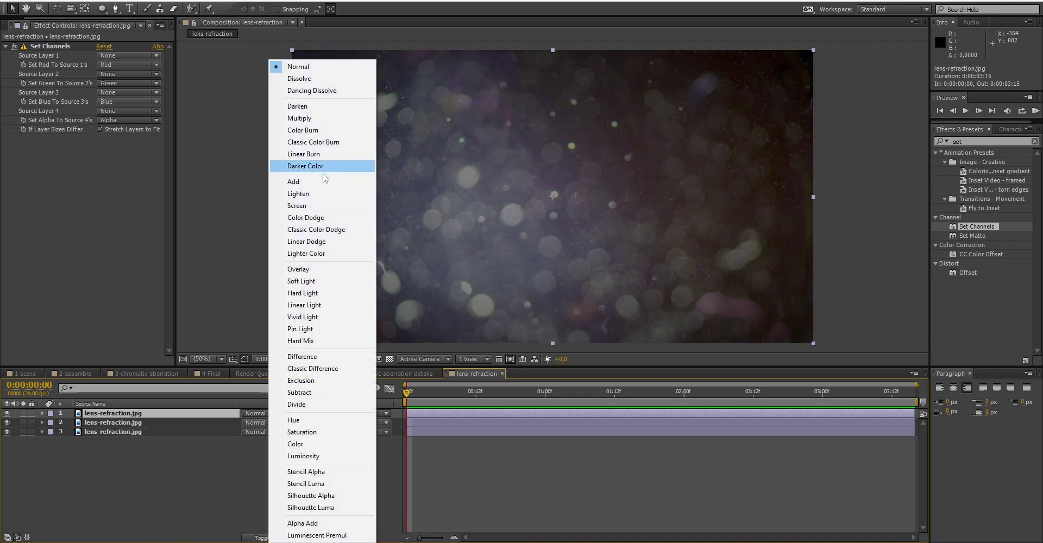
click(288, 172)
click(263, 422)
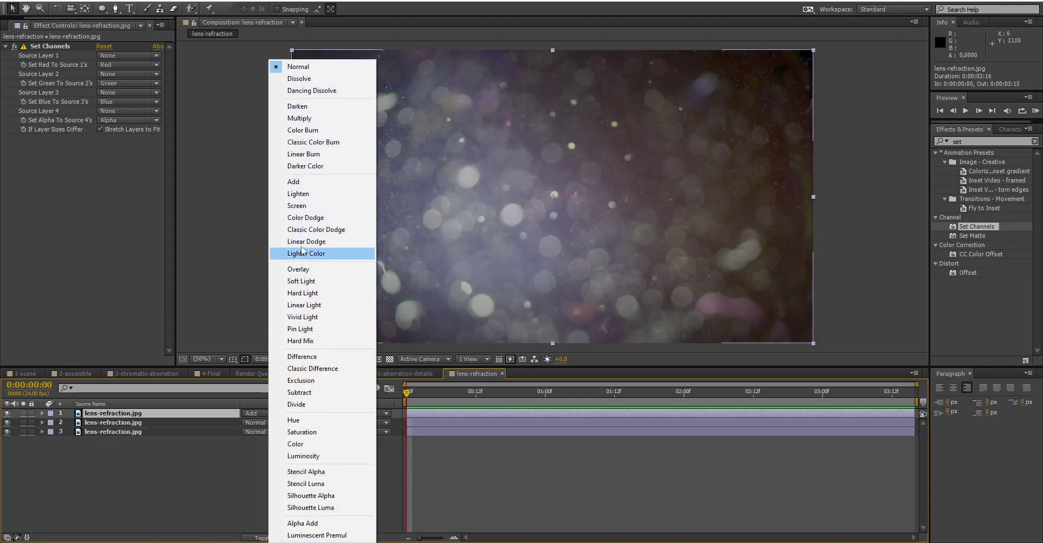
click(305, 182)
Step: Turn off green and blue on the bottom lens-refraction layer, keeping only red
click(157, 432)
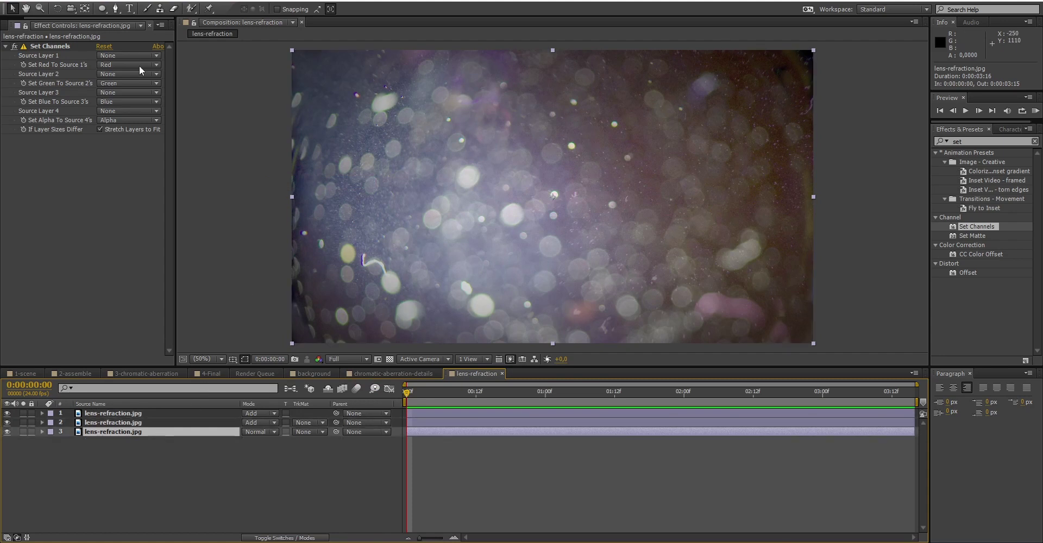
click(116, 83)
click(132, 201)
click(125, 101)
click(137, 219)
Step: Make layer 2 green-only and scale it to 102%
click(145, 422)
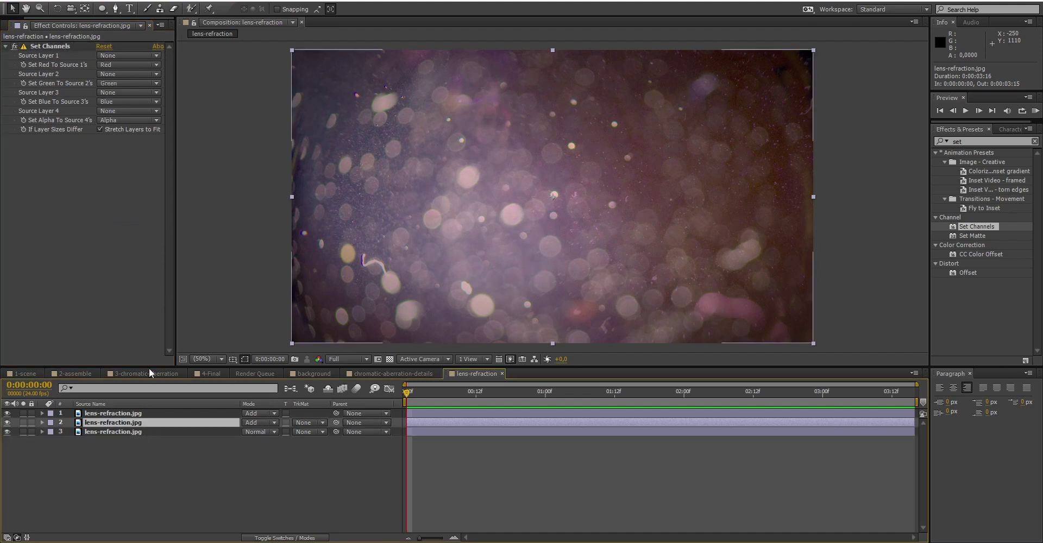
click(119, 64)
click(121, 185)
click(125, 102)
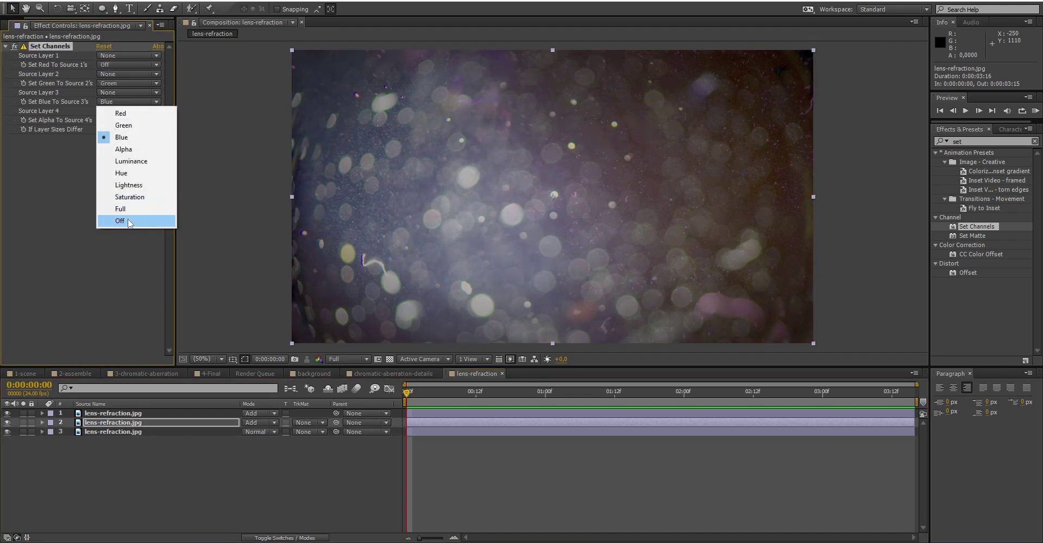
click(146, 222)
key(s)
drag(270, 431, 274, 433)
Step: Make layer 1 blue-only and scale it to 106%
click(200, 414)
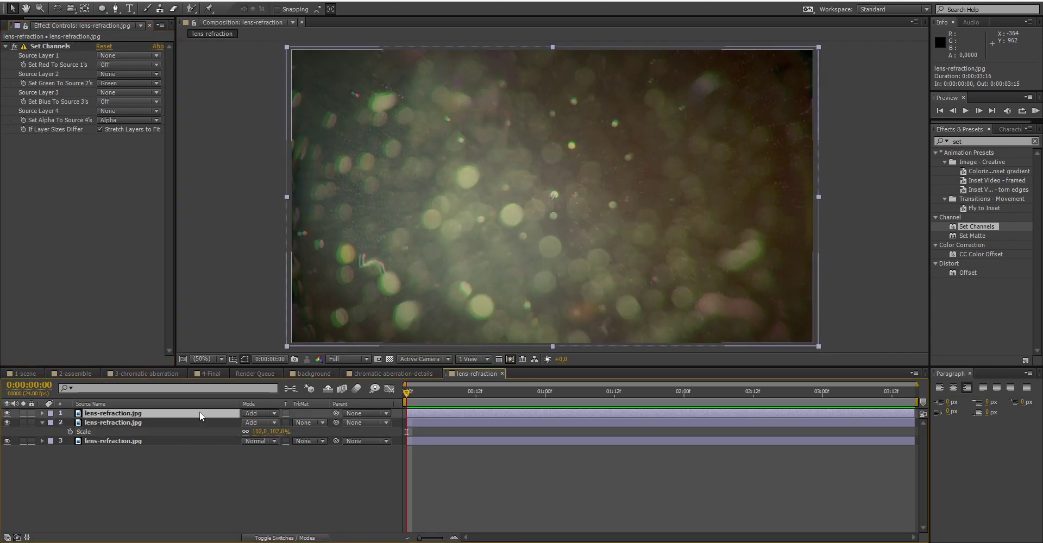
click(125, 64)
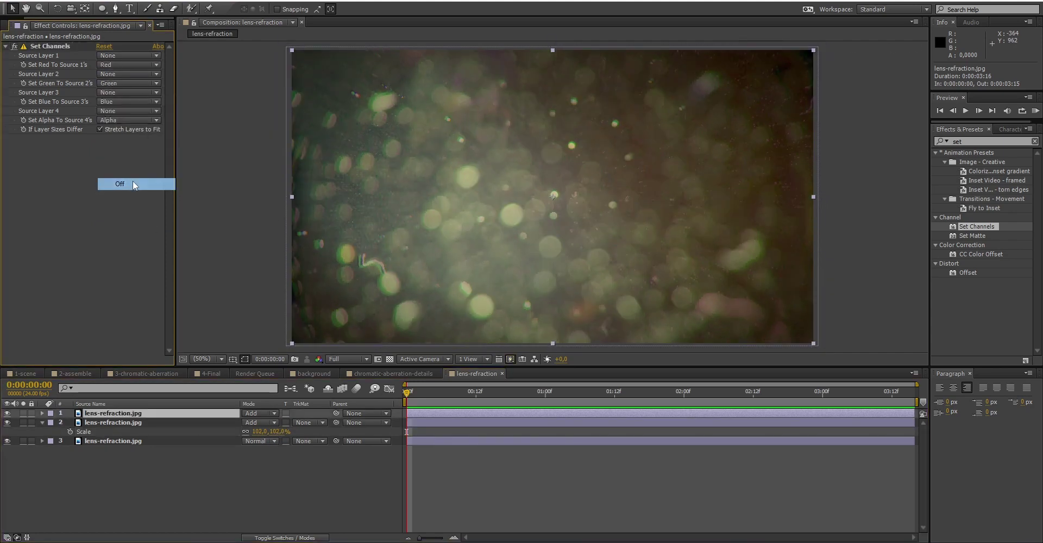
click(132, 184)
click(124, 82)
click(121, 202)
key(s)
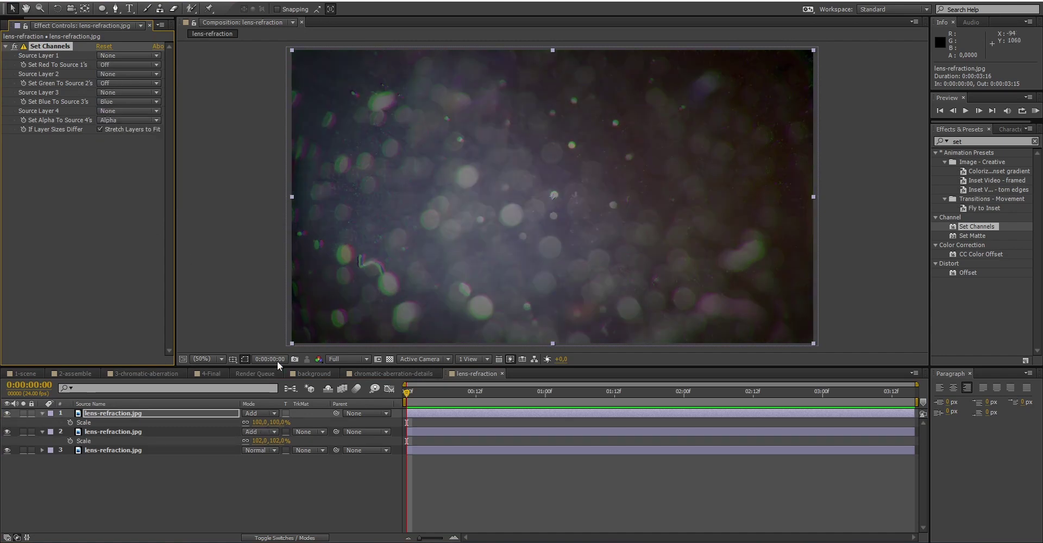
drag(278, 423, 289, 424)
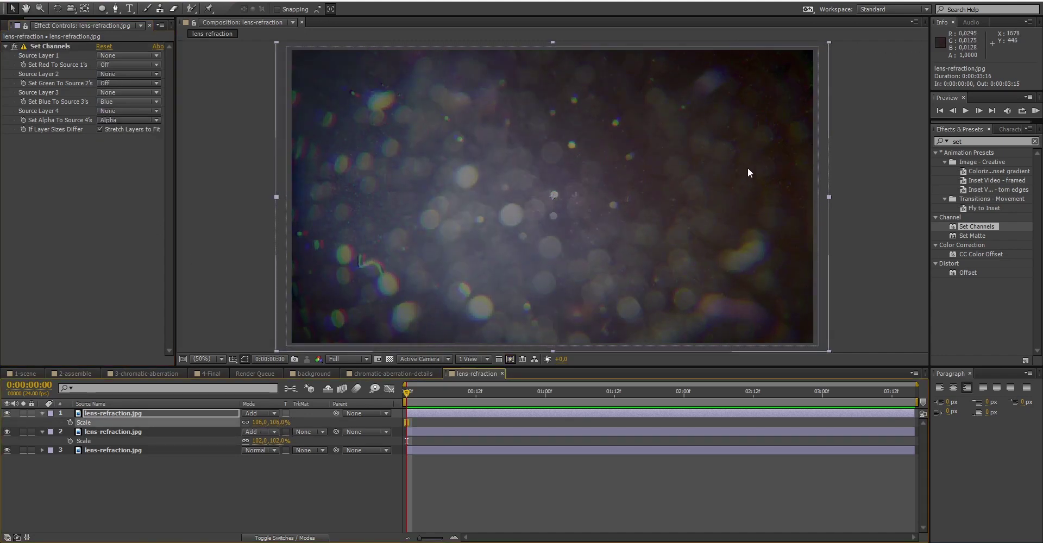
click(293, 495)
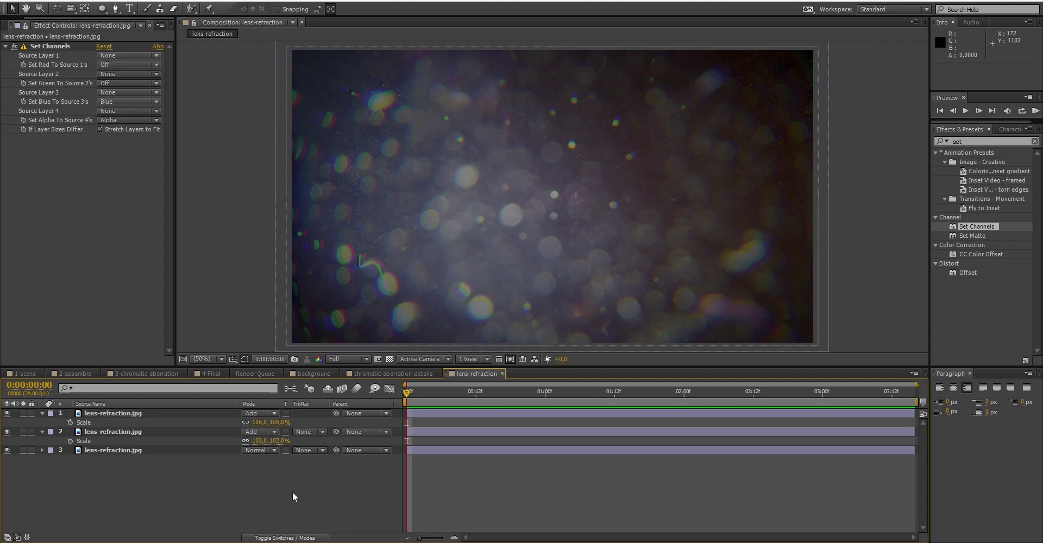
key(ctrl+alt+y)
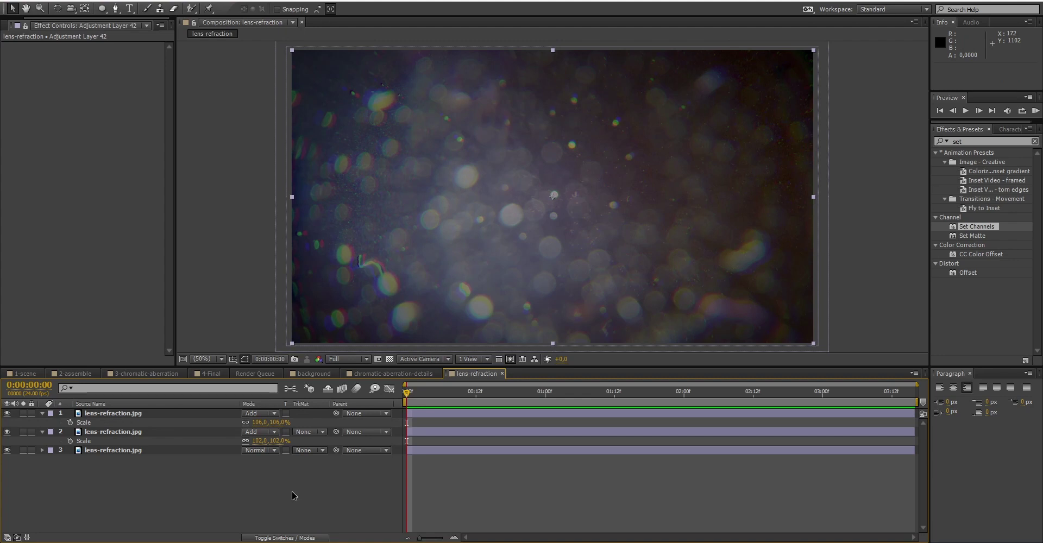
Step: Rename the new adjustment layer to 'blur'
key(Return)
text(blur)
key(Return)
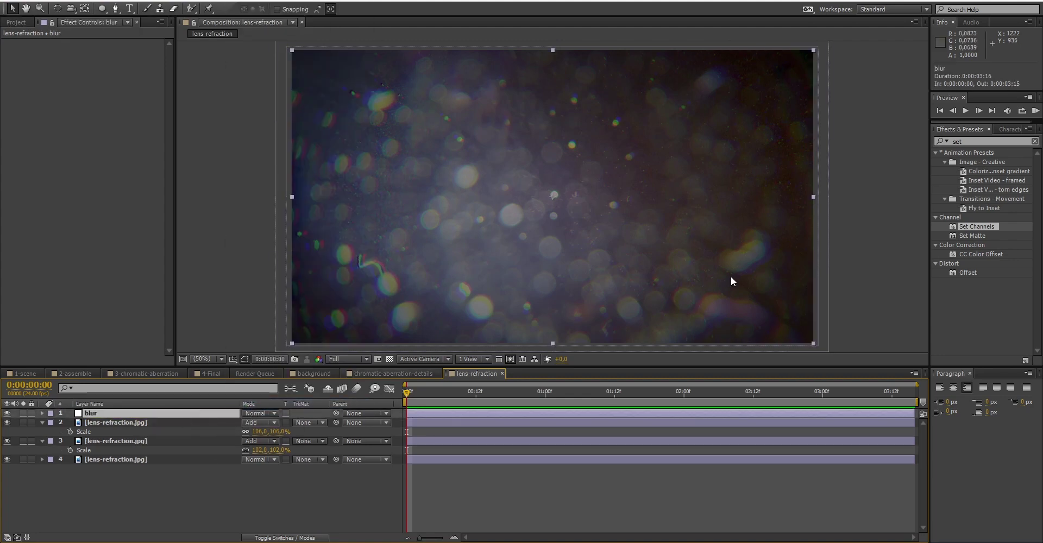
Step: Apply Radial Blur to the blur layer with Type Zoom and High antialiasing
click(970, 142)
key(BackSpace)
key(BackSpace)
key(BackSpace)
text(rad)
drag(973, 291, 130, 157)
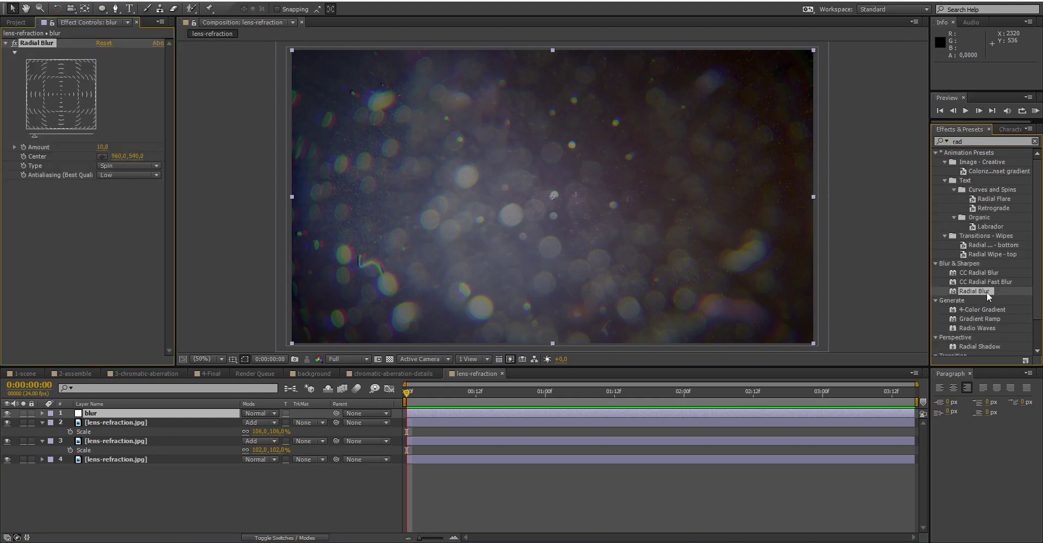
click(129, 166)
click(111, 185)
click(128, 175)
click(111, 194)
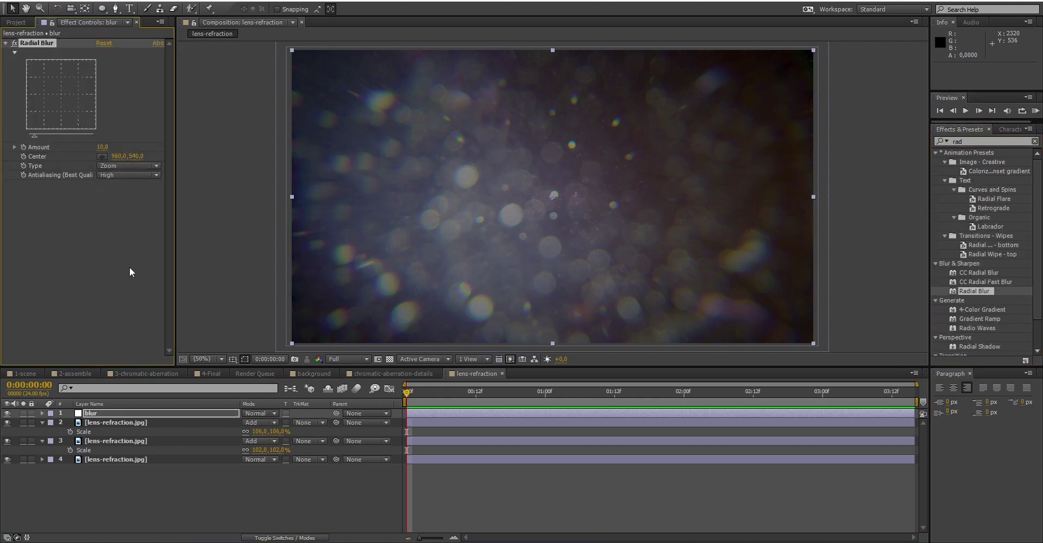
Step: In 3-chromatic-aberration, add chromatic-aberration-details with lens-refraction layered on top
click(139, 373)
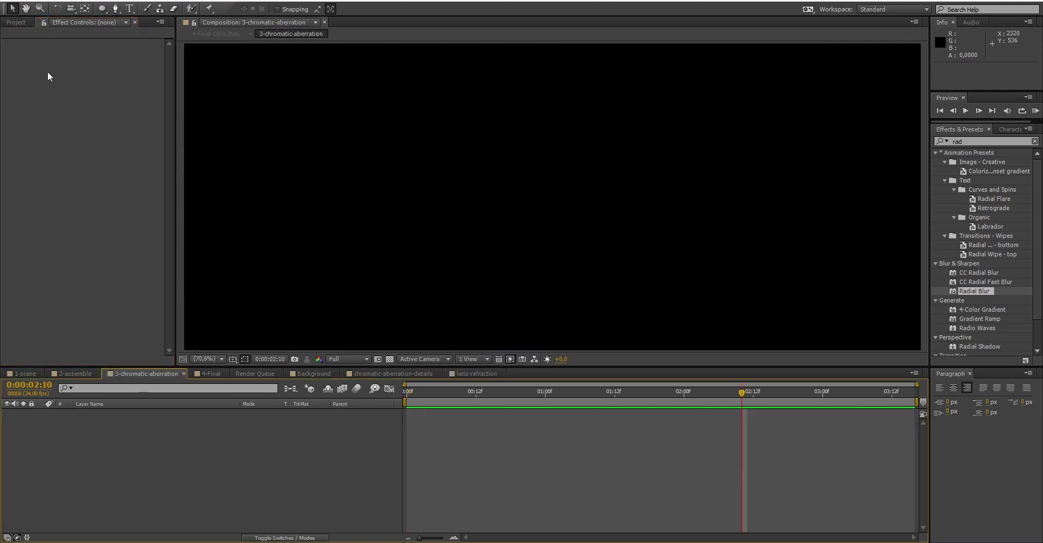
click(16, 22)
click(87, 201)
drag(86, 198, 136, 440)
drag(70, 272, 103, 418)
Step: Give lens-refraction an inverted, feathered oval mask around the runner, Add mode and 15% opacity
click(102, 12)
drag(231, 63, 851, 311)
click(283, 432)
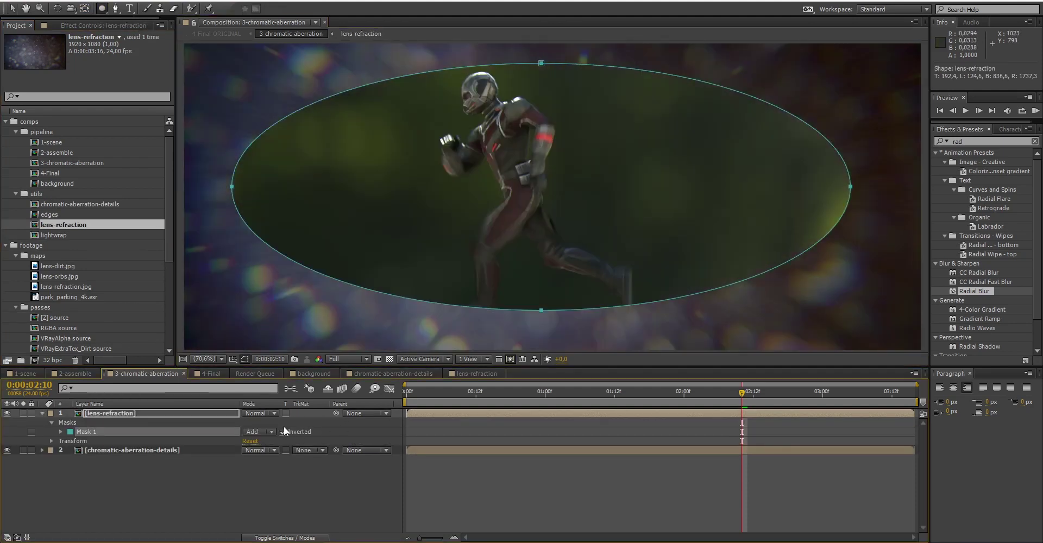
click(263, 414)
click(304, 180)
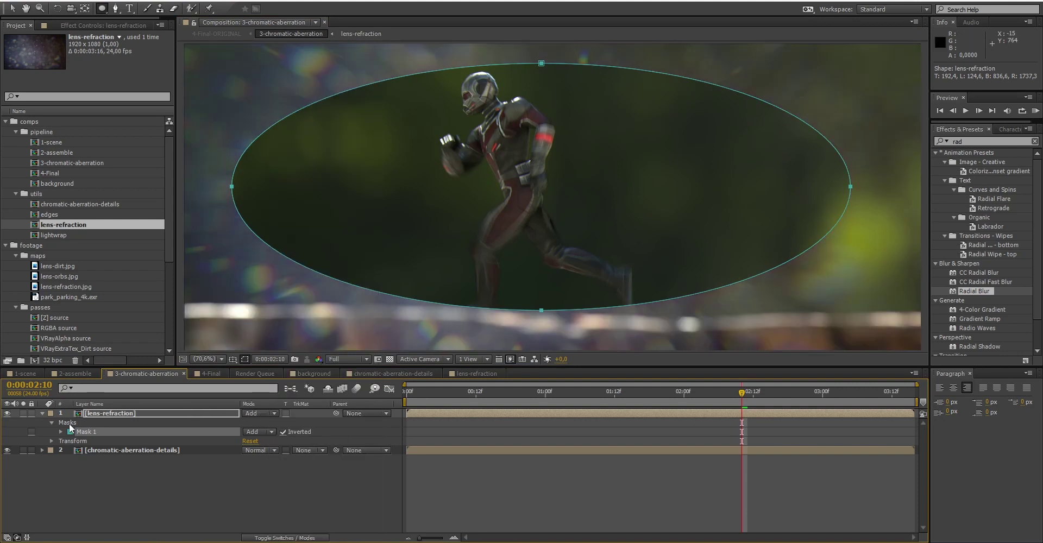
click(61, 432)
drag(266, 450, 355, 442)
click(206, 413)
key(t)
drag(248, 422, 205, 427)
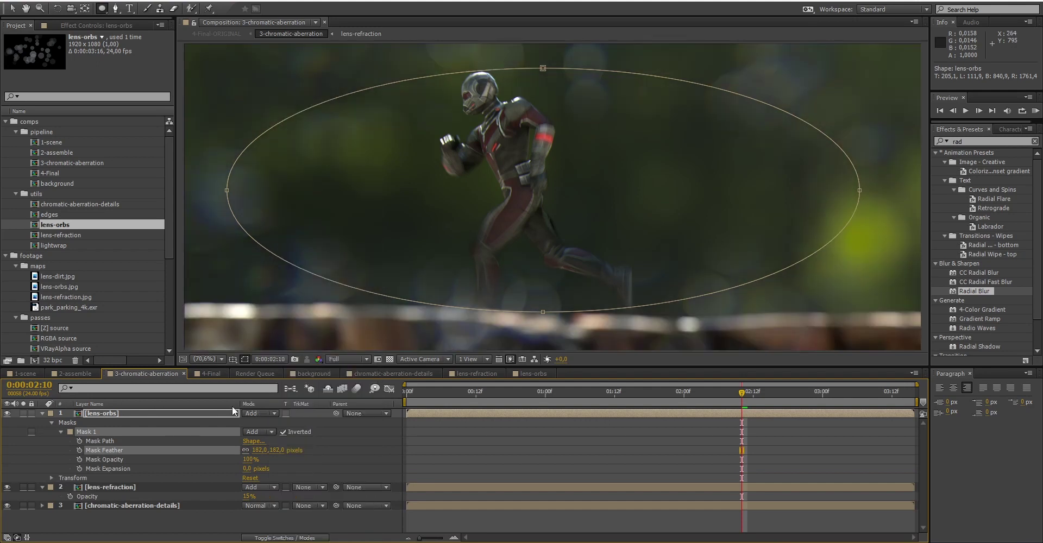
Step: Add chromatic-aberration-distortion above the details layer at 50% opacity, then open 4-Final
key(t)
click(223, 438)
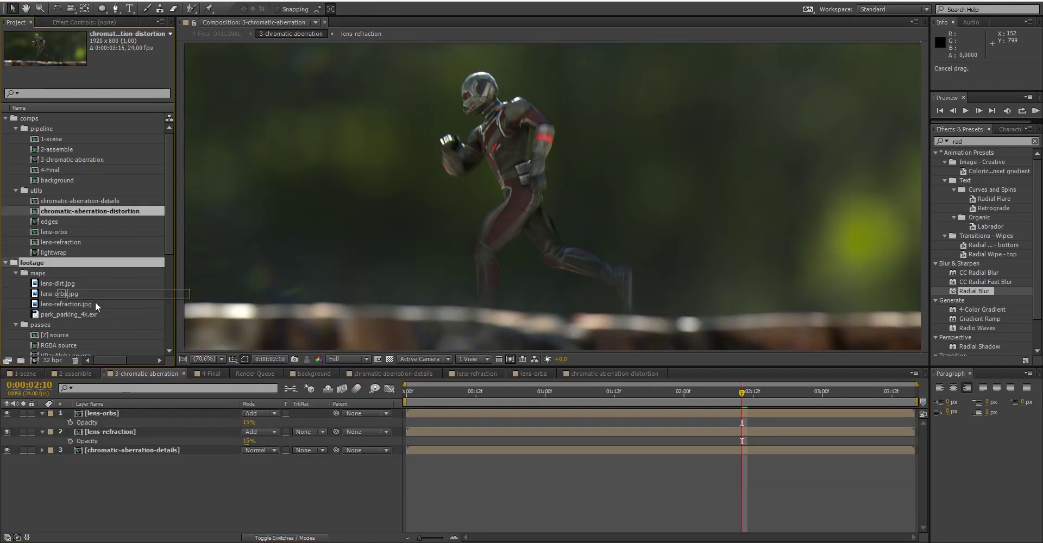
drag(95, 305, 113, 442)
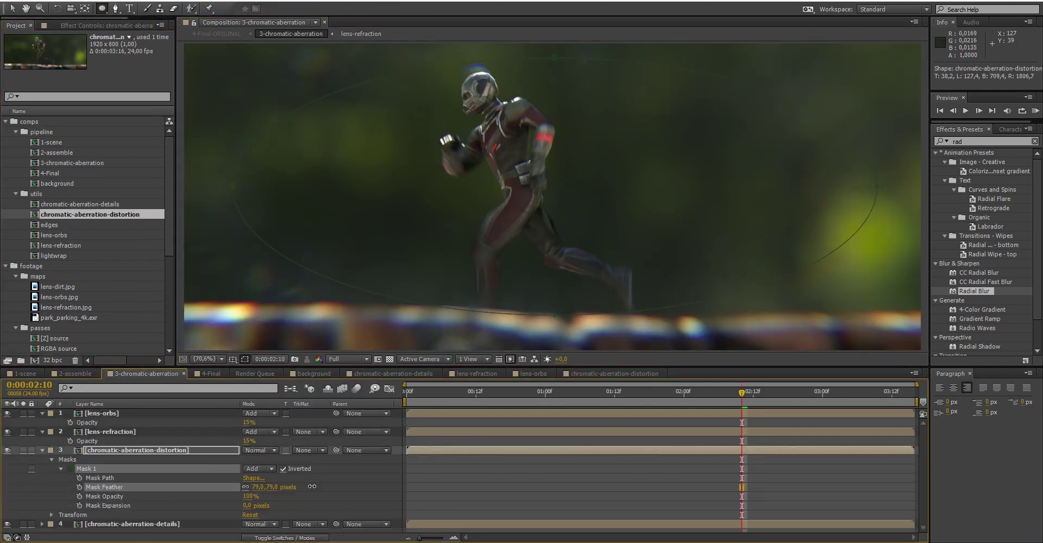
key(t)
click(230, 499)
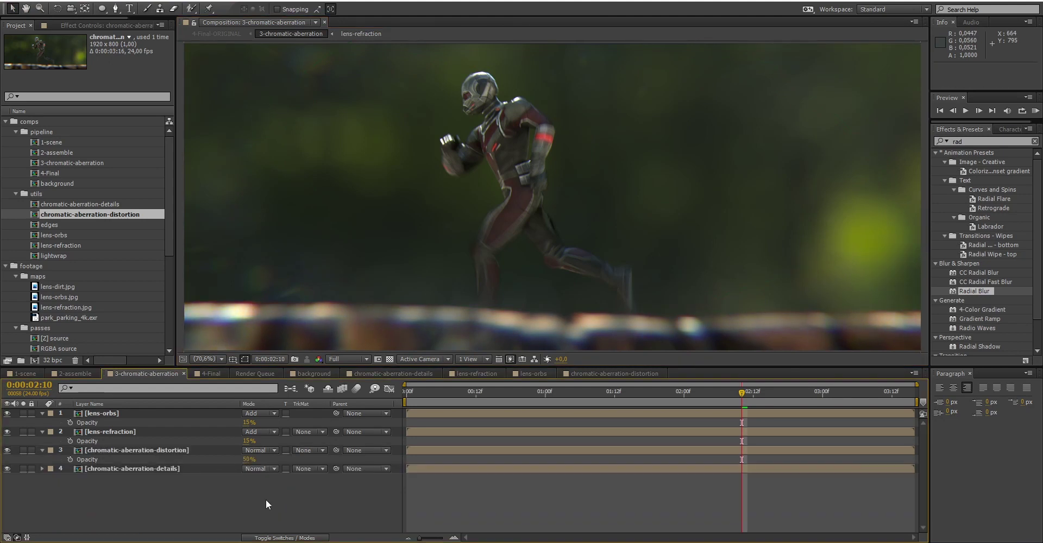
click(197, 373)
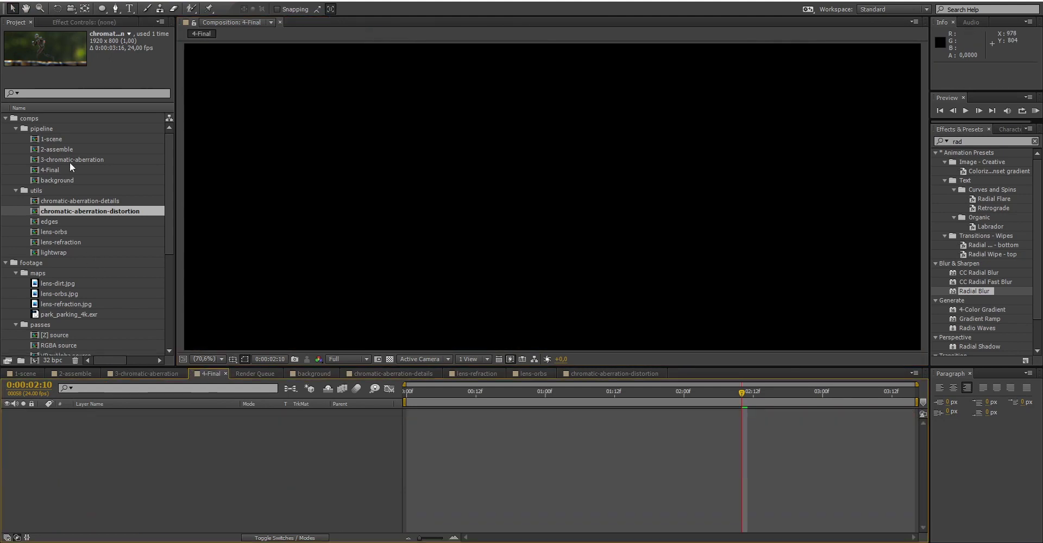
Step: Add 3-chromatic-aberration to 4-Final under a 'corrections' adjustment layer with Levels brightening
drag(70, 161, 115, 421)
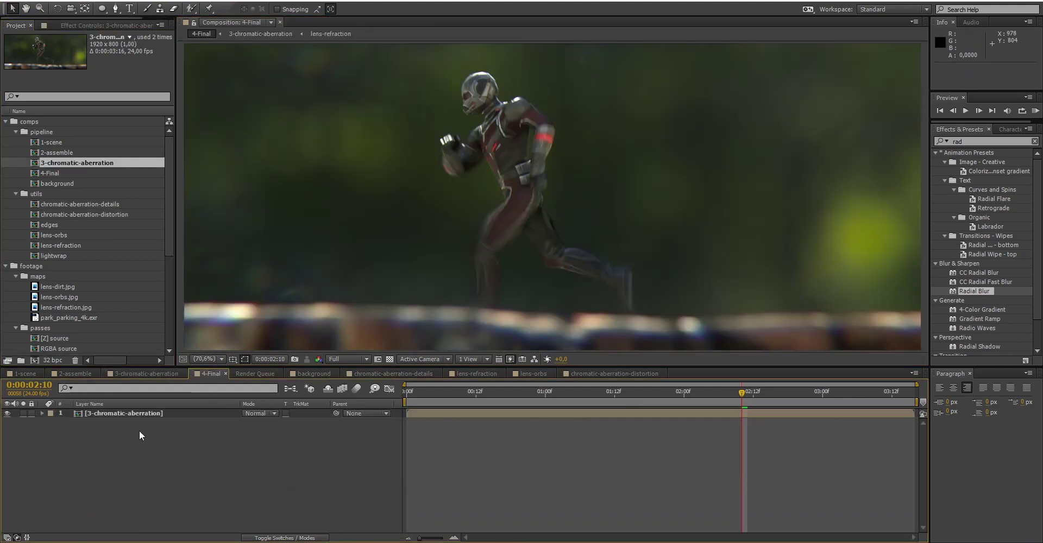
key(ctrl+alt+y)
key(Return)
text(corrections)
key(Return)
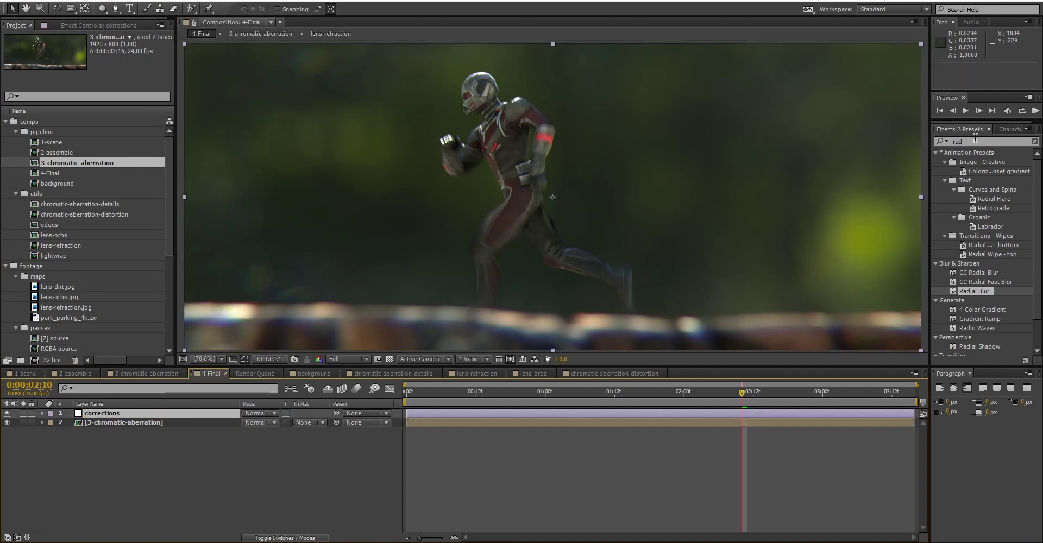
click(973, 143)
text(leve)
double_click(967, 208)
drag(105, 140, 87, 139)
Step: Create a vignette using an inverted, feathered oval mask and a darkening blend mode
drag(215, 57, 880, 313)
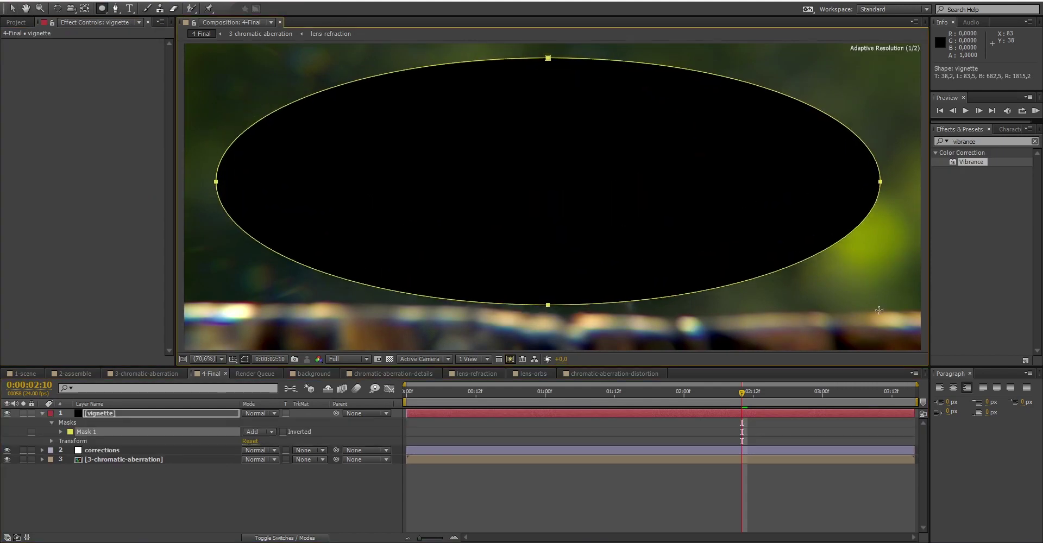
click(282, 431)
click(61, 432)
drag(255, 450, 370, 446)
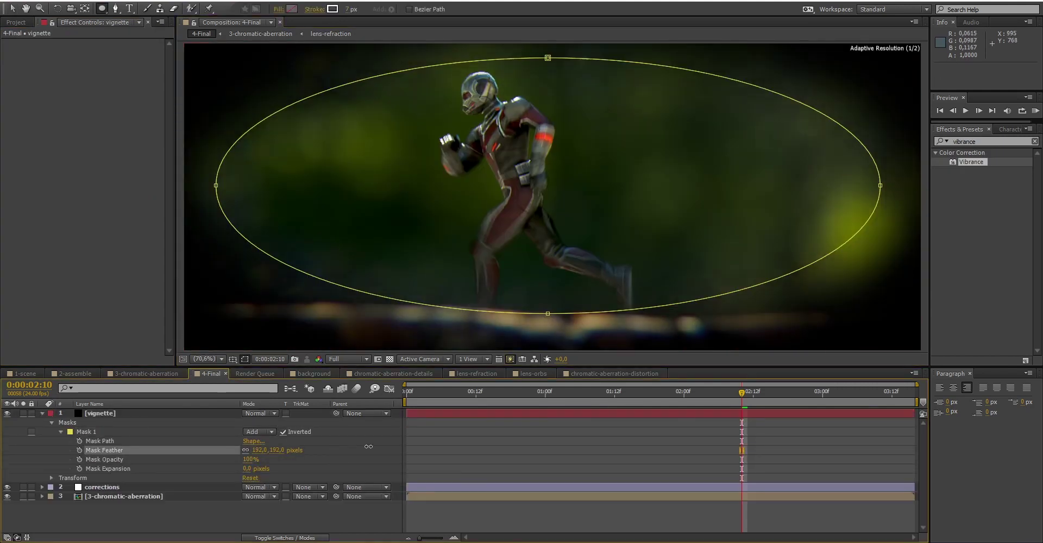
click(259, 413)
click(288, 124)
click(42, 414)
click(146, 453)
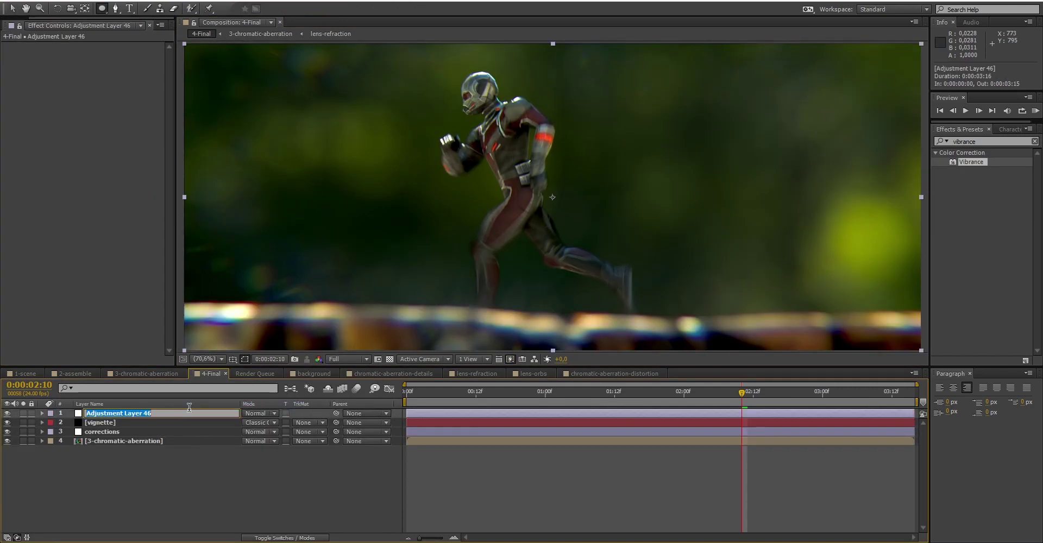
Step: Add a grain solid using Add Grain: Eastman EXR 50D preset, final output, intensity 0,5
click(187, 411)
click(187, 422)
drag(972, 162, 305, 129)
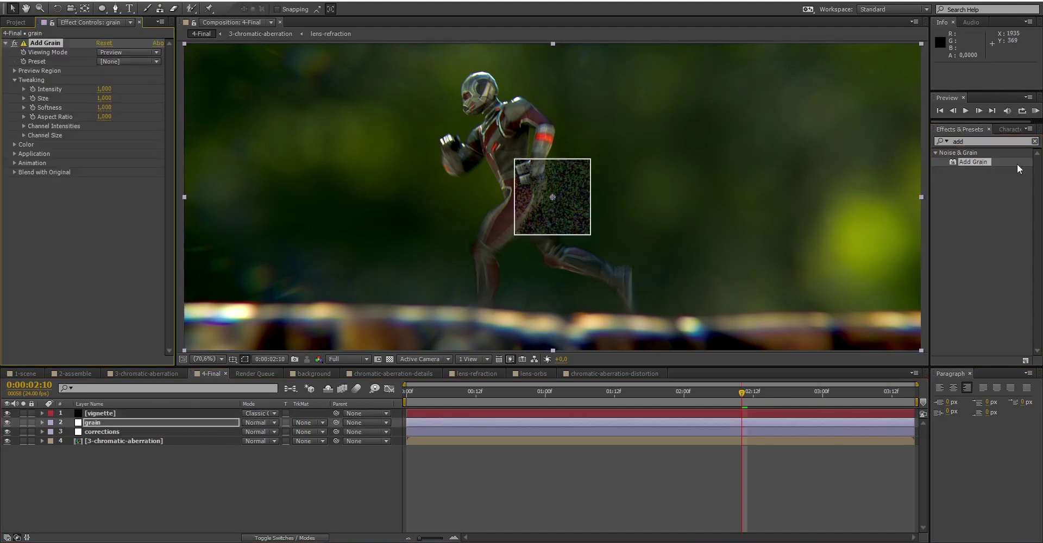
click(129, 52)
click(125, 87)
click(129, 61)
click(125, 75)
click(15, 154)
click(103, 89)
text(0,5)
key(Return)
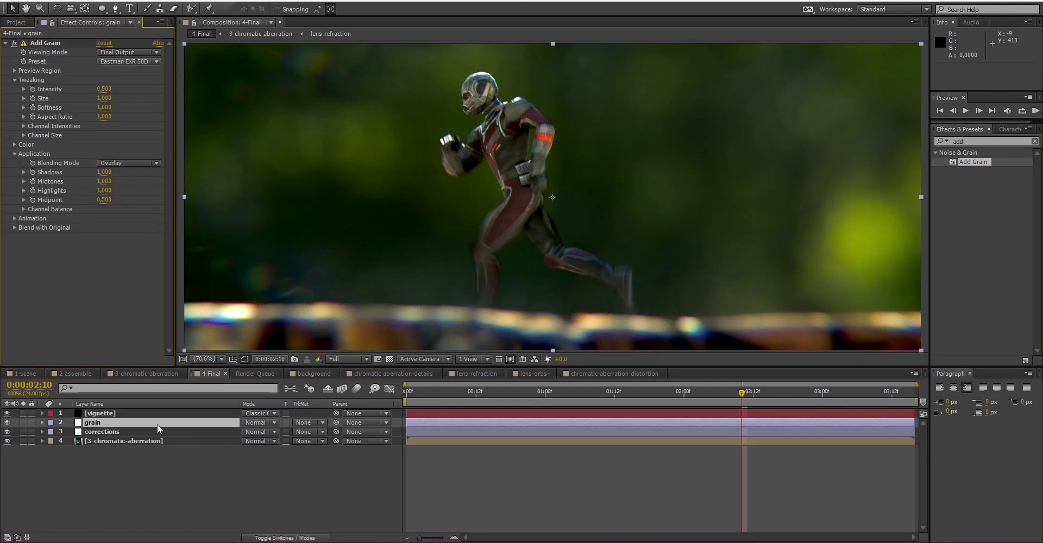